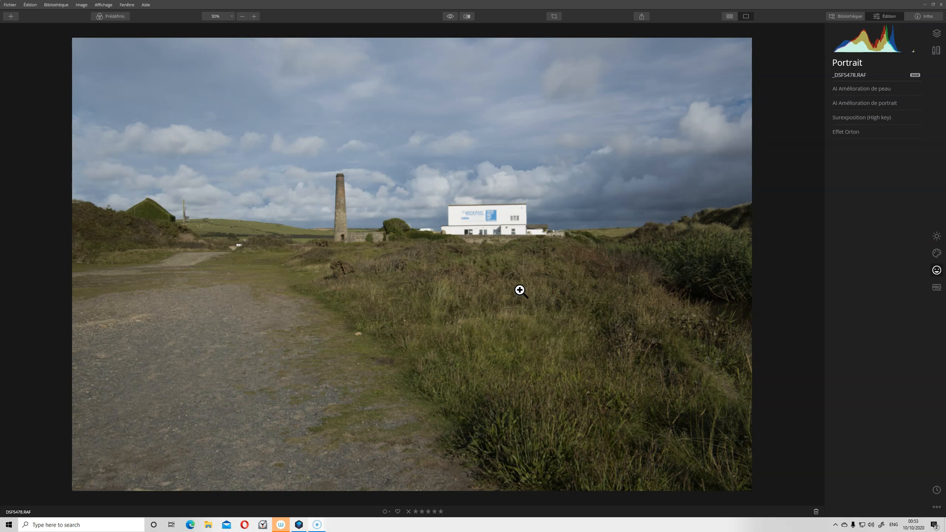
Apply Surexposition (High key) with Quantité 74, Surexposition standard 65, Surexposition dynamique 50 and Contraste 65
left_click(522, 291)
left_click(936, 278)
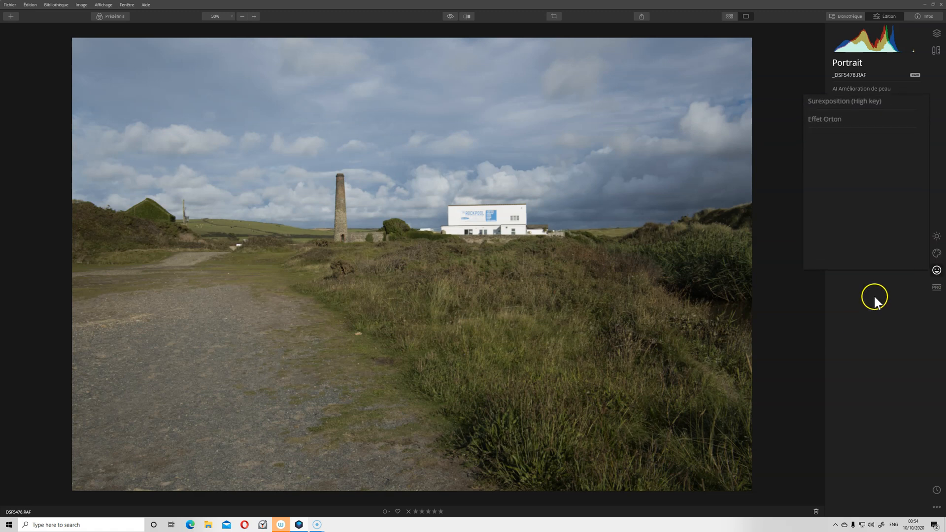
left_click(854, 94)
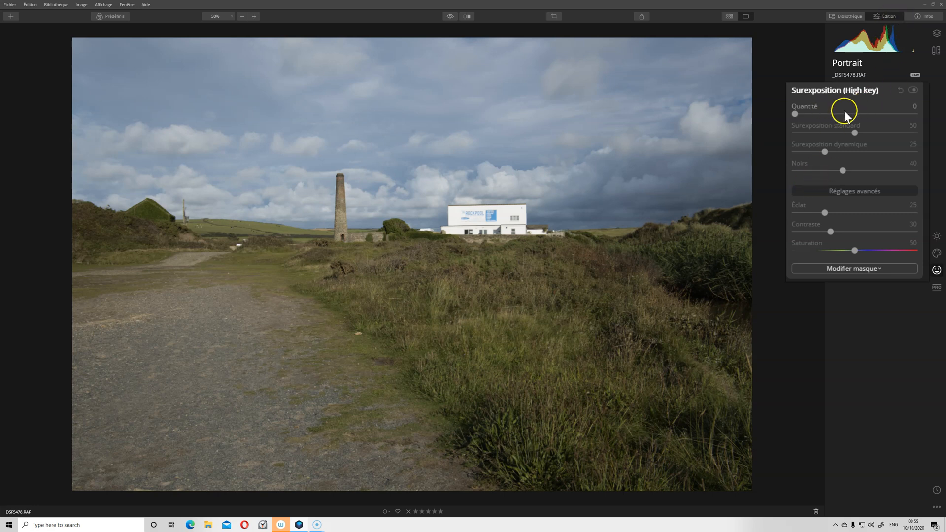
left_click_drag(796, 113, 883, 118)
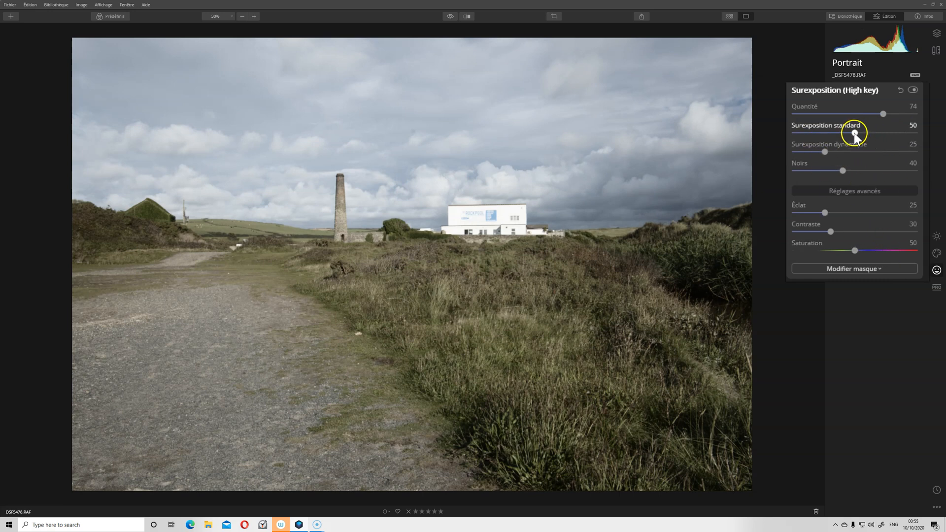
left_click_drag(856, 133, 873, 133)
left_click(825, 152)
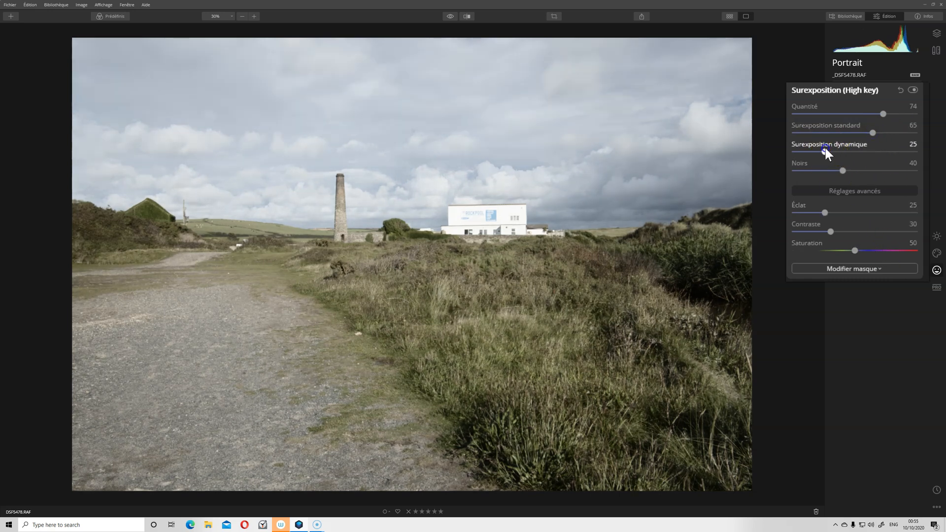
left_click_drag(826, 151, 855, 151)
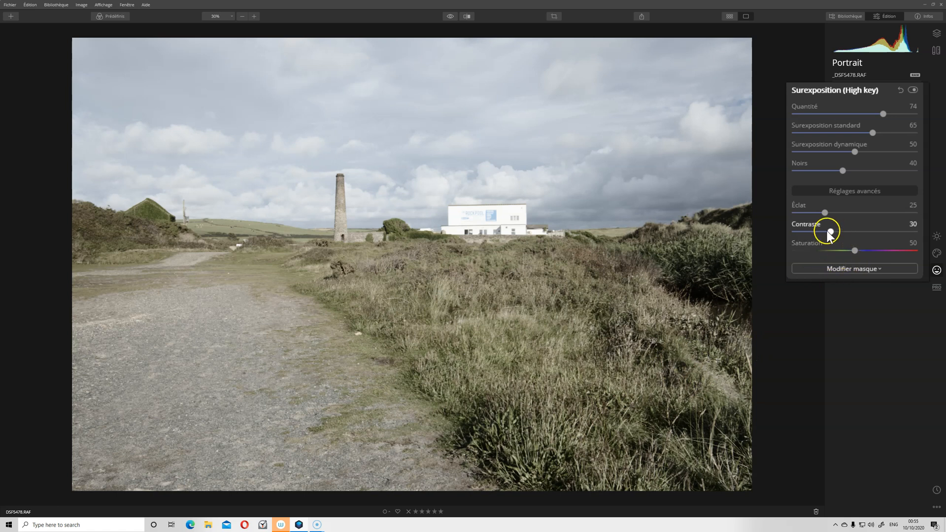
left_click_drag(829, 230, 873, 232)
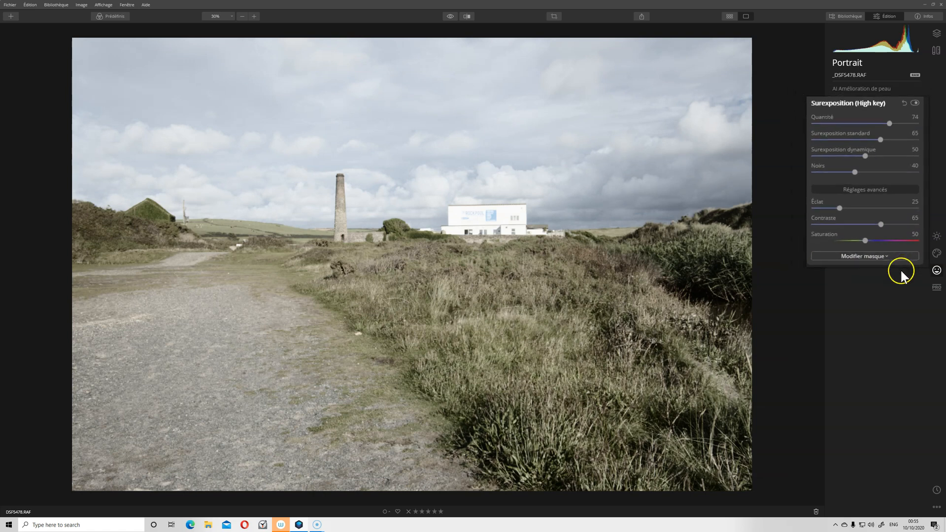
Apply the Spectaculaire effect with Quantité 48, Luminosité -49 and Saturation 13, and compare the photo with its original
left_click(937, 254)
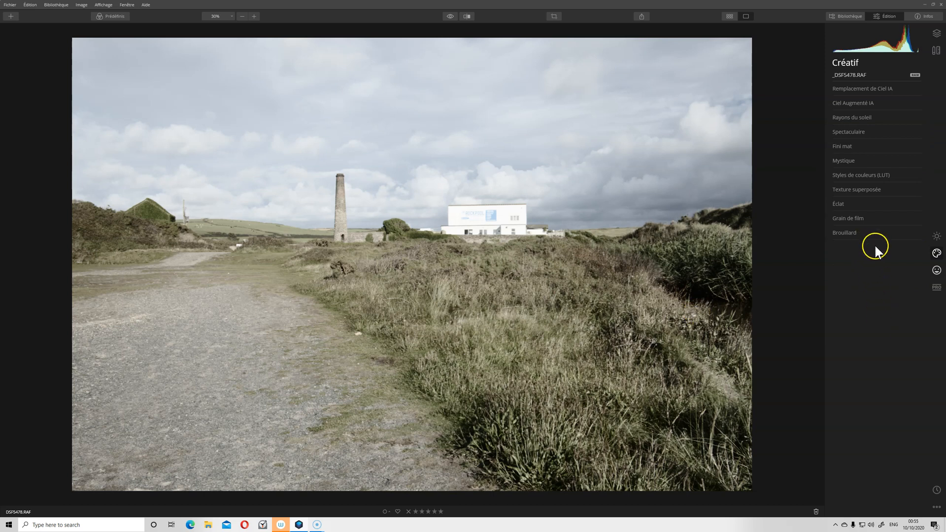
left_click(850, 132)
left_click(839, 127)
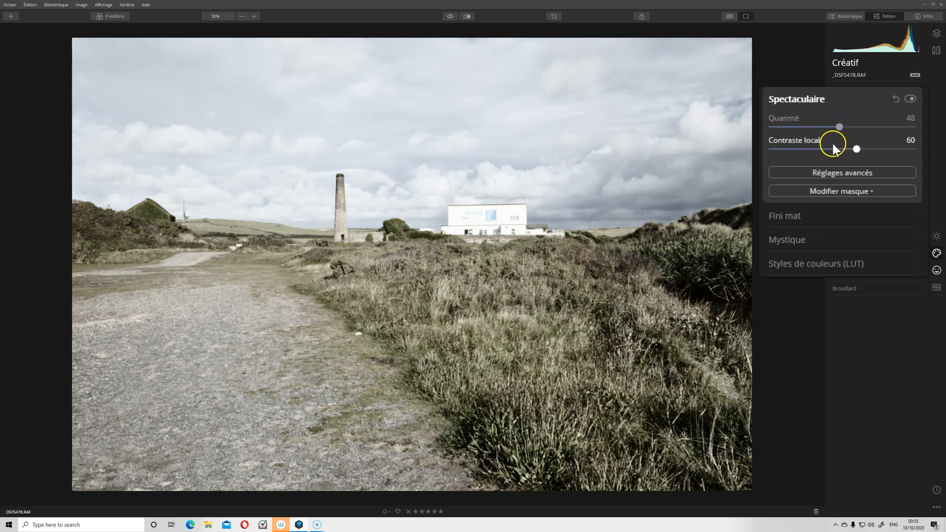
left_click(829, 171)
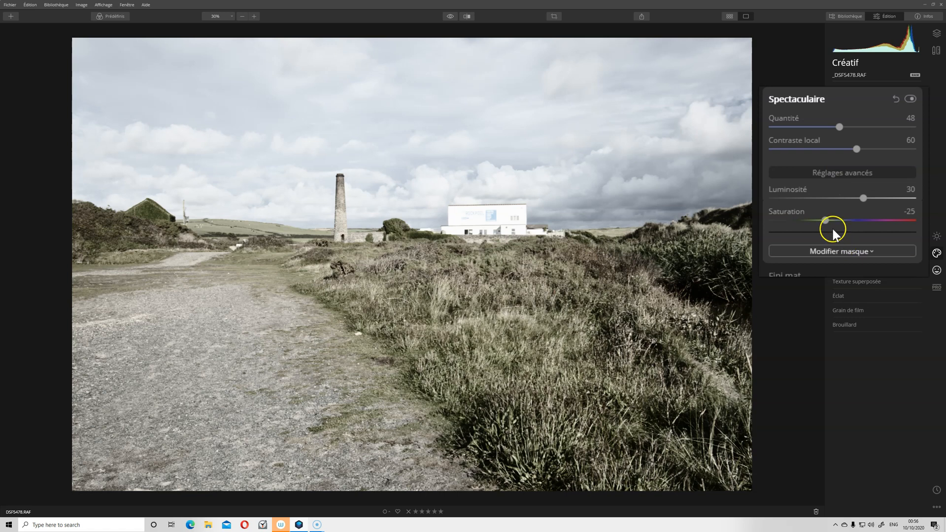
left_click_drag(828, 218, 808, 199)
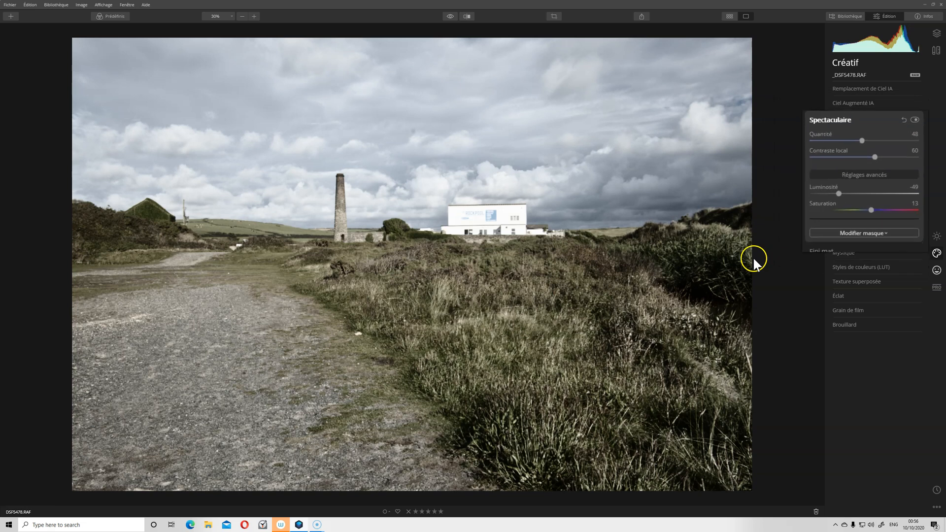
left_click(451, 16)
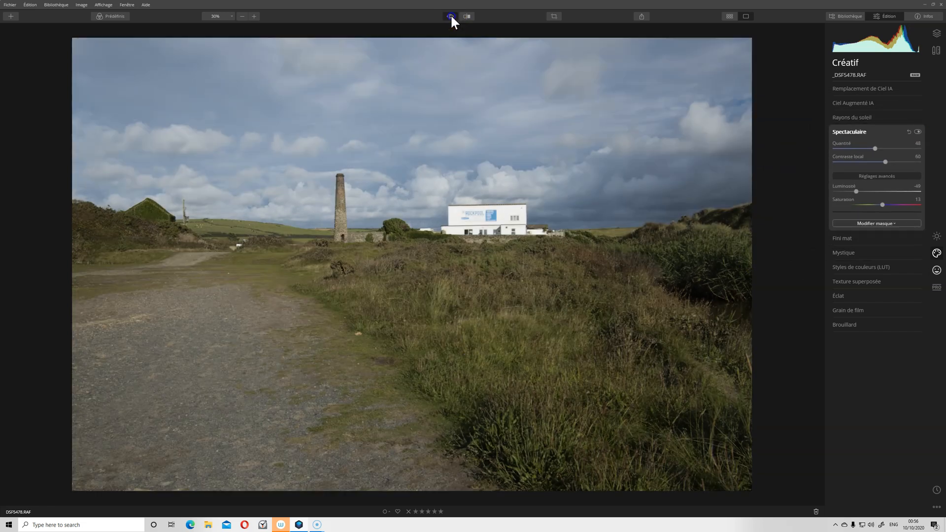
left_click(451, 16)
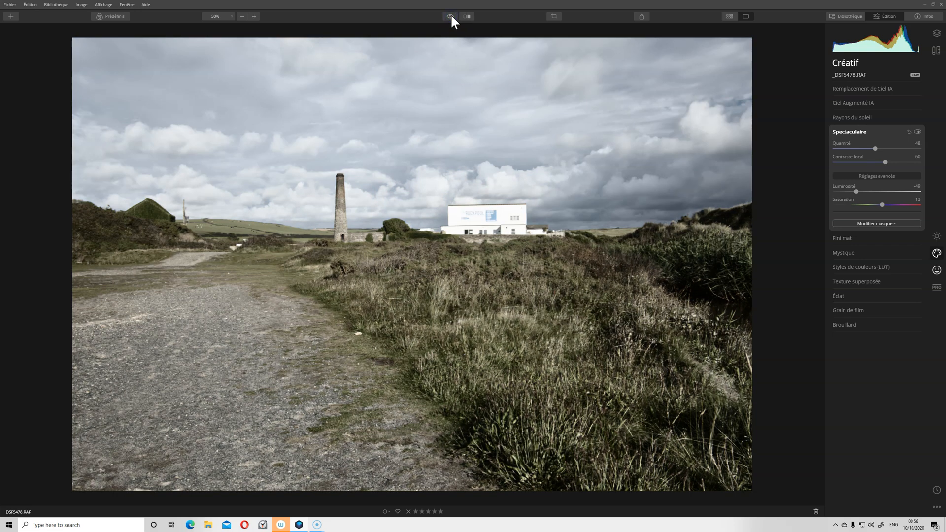
Set the AI Structure Quantité to 26 to bring out detail in the photo
left_click(939, 238)
left_click(855, 117)
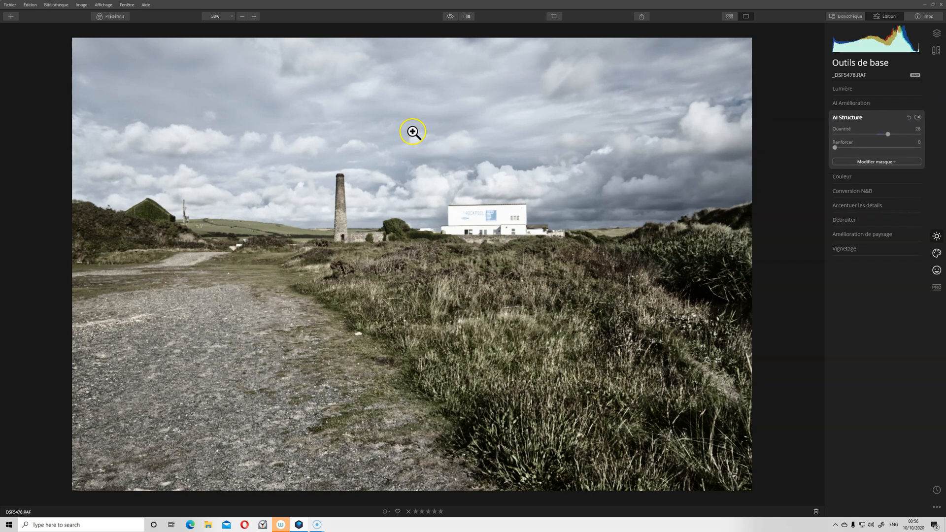
left_click(618, 180)
In the Couleur adjustments, set the green channel's Tonalité to -83 and Luminance to -39
left_click(845, 177)
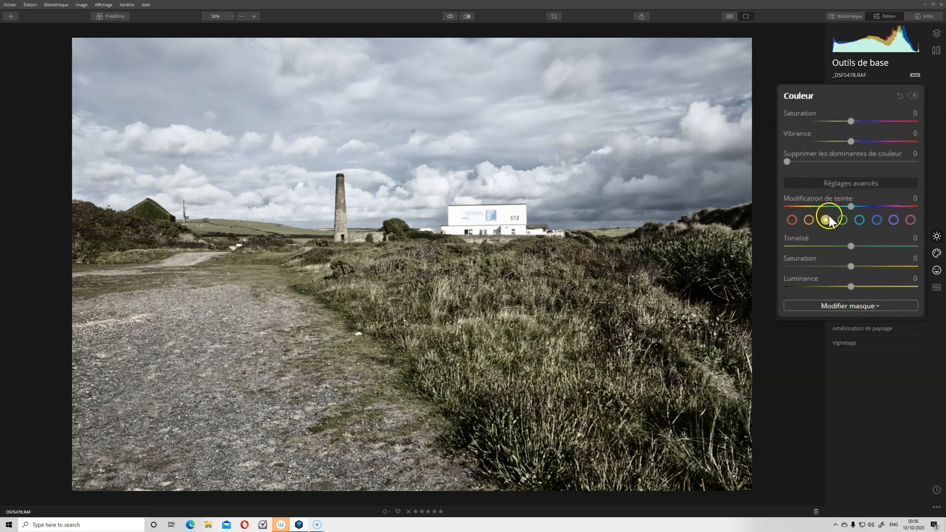
left_click(844, 218)
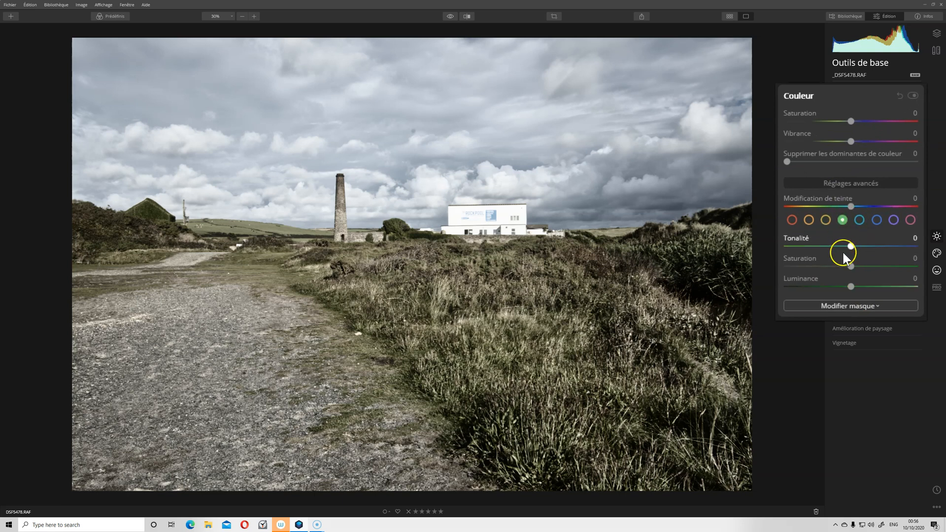
left_click_drag(851, 246, 798, 247)
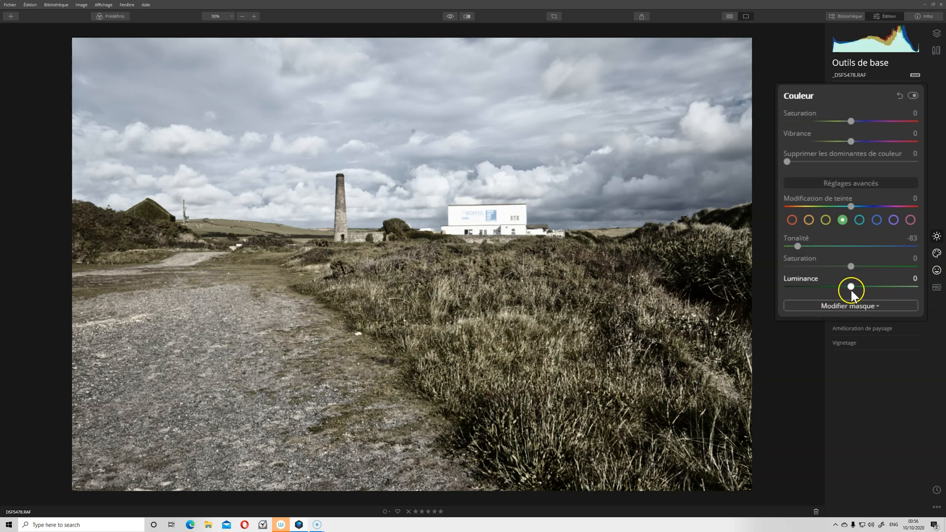
left_click_drag(851, 287, 825, 287)
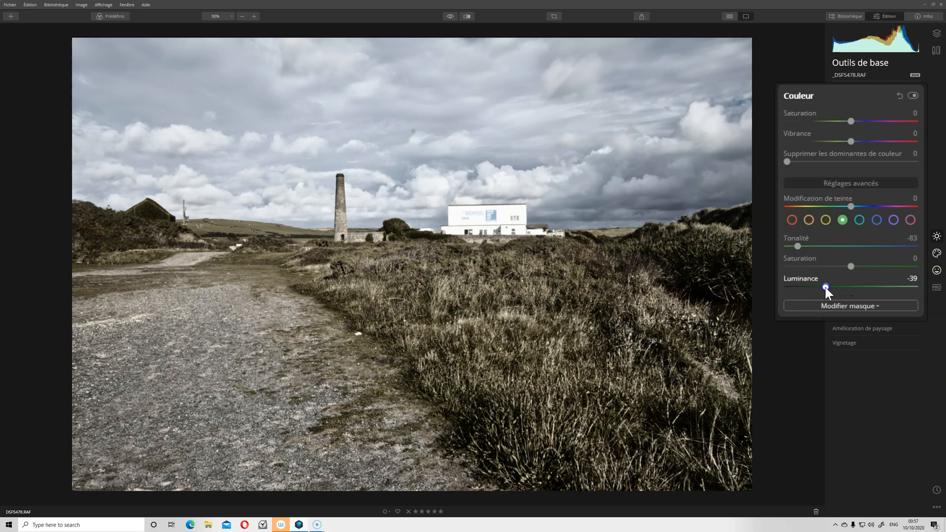
Set the yellow channel's Luminance to 40 and Saturation to 24 in the Couleur adjustments
left_click(826, 220)
left_click_drag(851, 286, 877, 286)
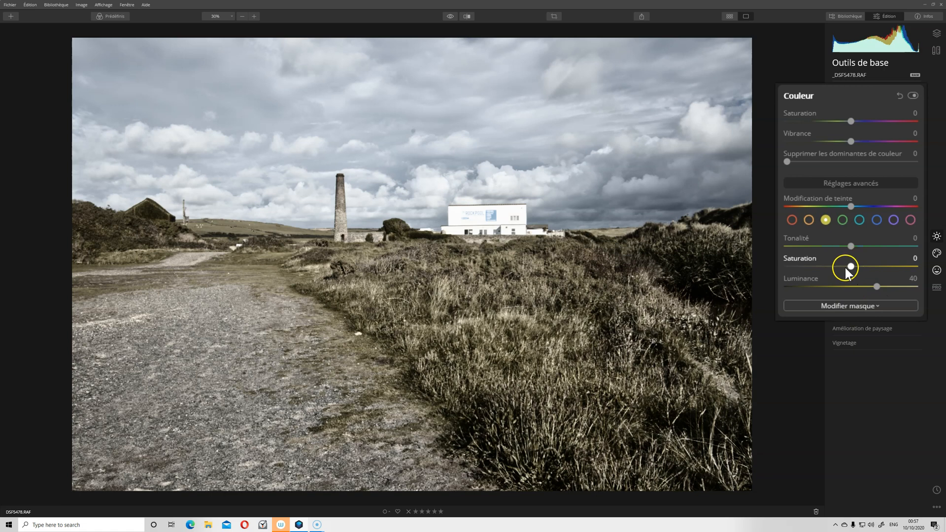
left_click_drag(849, 266, 865, 266)
left_click(844, 308)
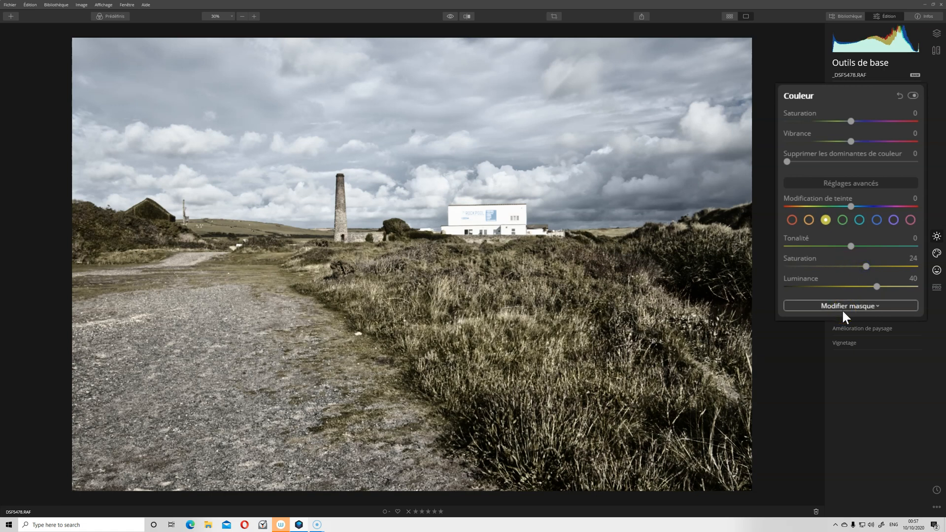
Compare the original and edited photo in a split before/after view, moving the divider across, and close the comparison
left_click_drag(833, 307, 481, 29)
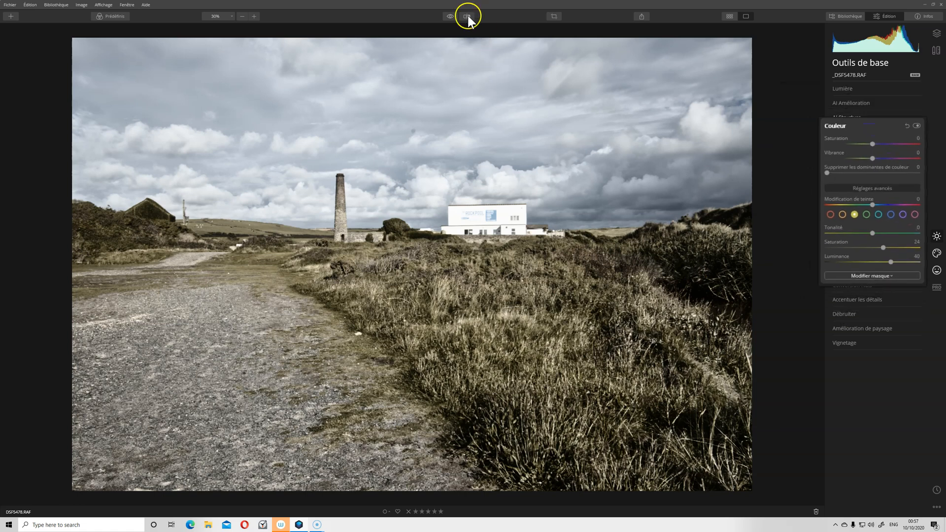
left_click(467, 17)
left_click_drag(440, 64, 13, 189)
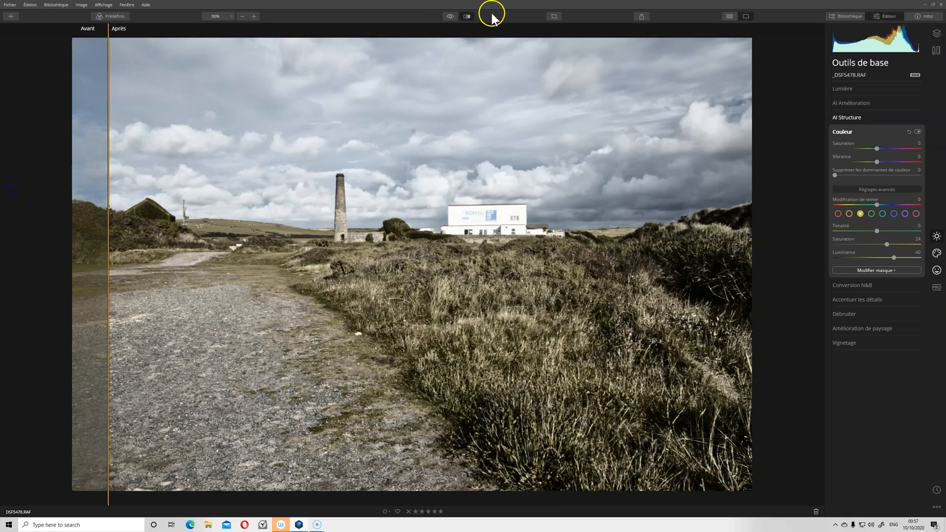
left_click(467, 17)
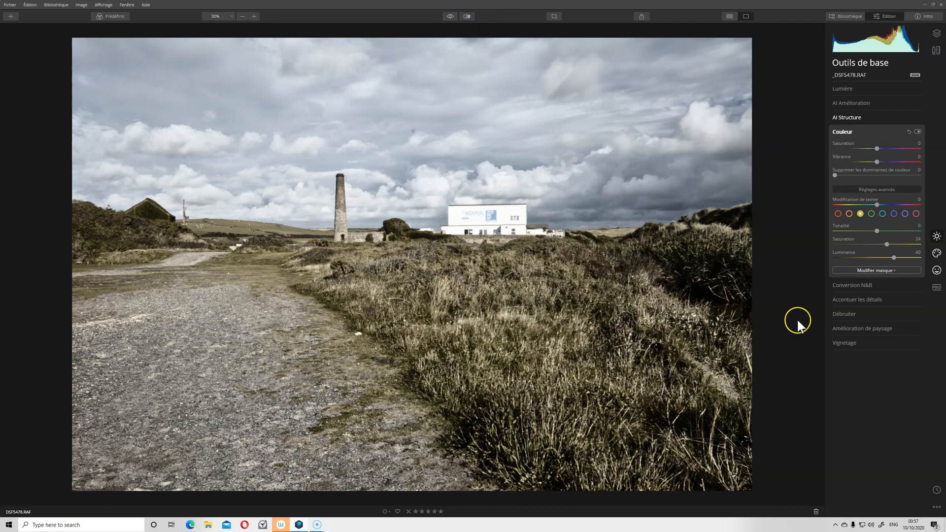
Apply Contraste avancé with Points forts Contraste 36, Contraste de tons moyens 45 and Contraste d'ombres 46
left_click(936, 287)
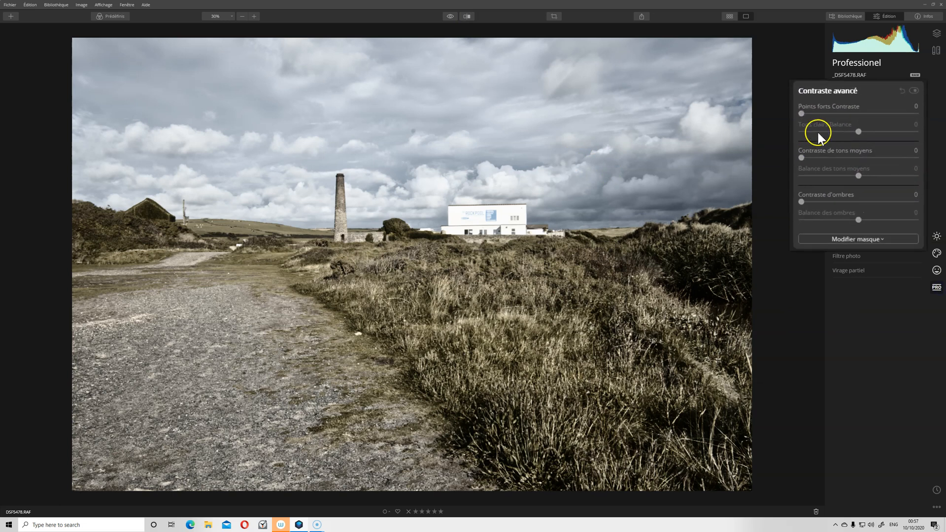
left_click_drag(835, 106, 861, 106)
left_click_drag(771, 177, 835, 178)
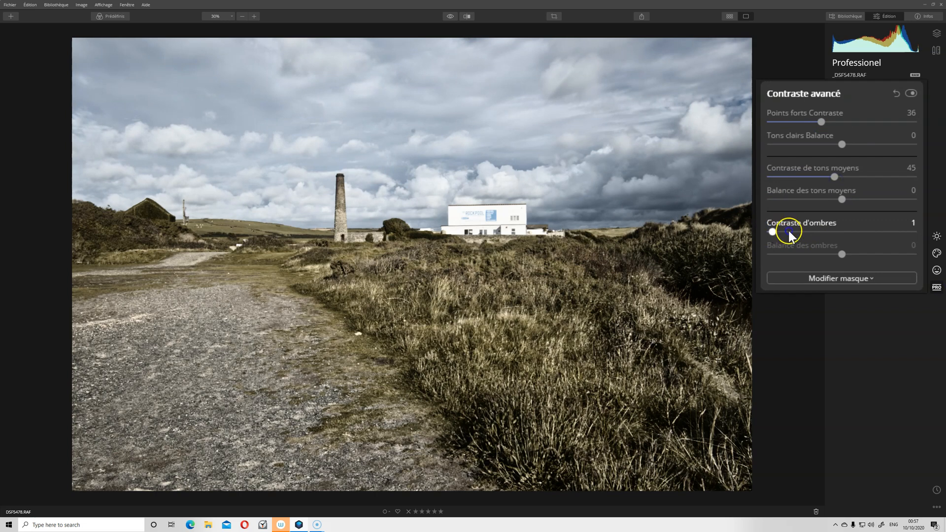
left_click_drag(772, 233, 837, 232)
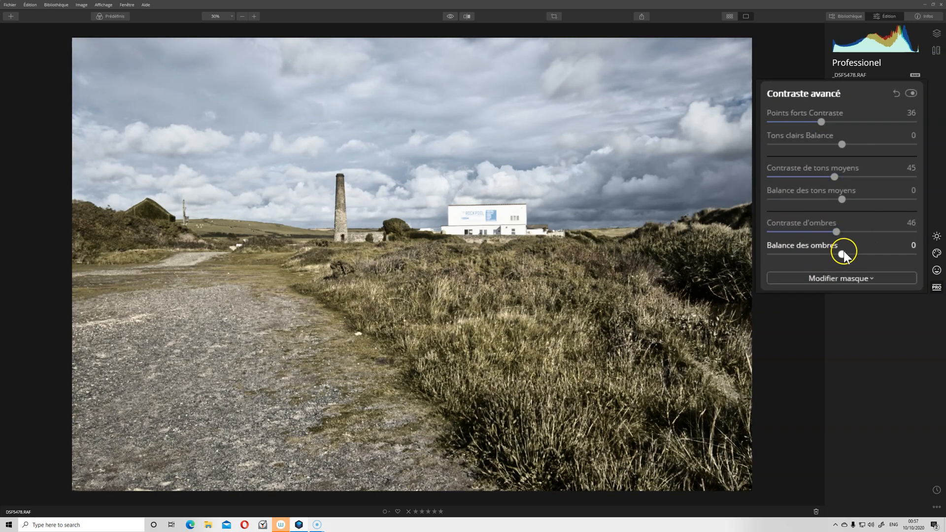
Set Balance des ombres to 11, Balance des tons moyens to 21 and Tons clairs Balance to 11 in Contraste avancé
left_click_drag(816, 254, 853, 257)
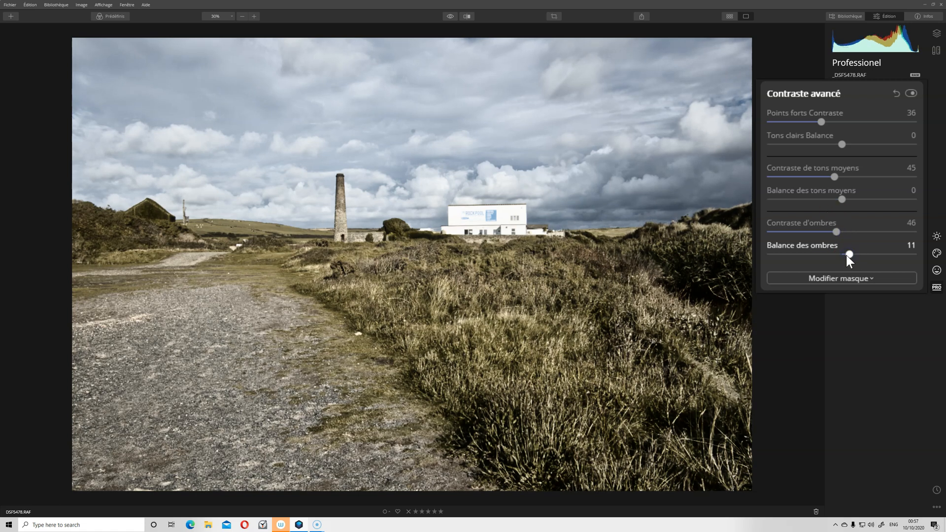
left_click_drag(809, 199, 855, 203)
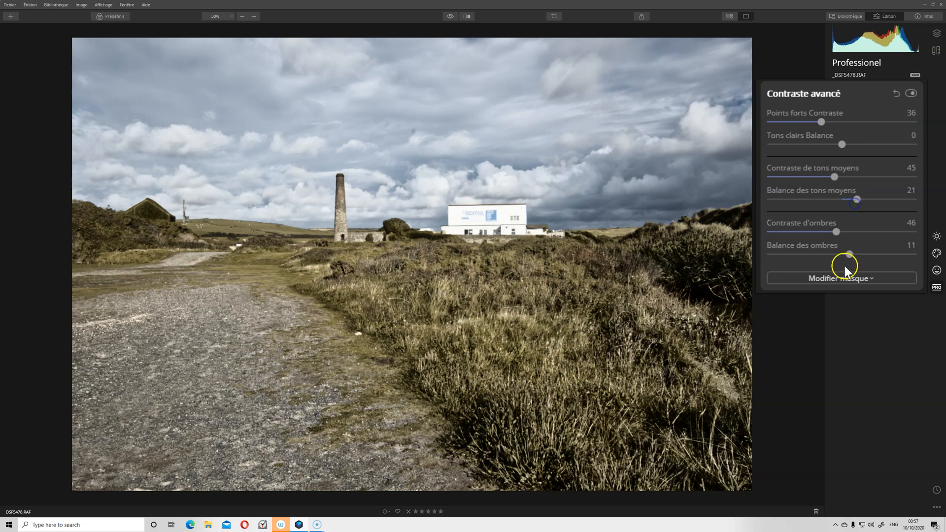
mouse_move(840, 144)
left_mouse_down()
mouse_move(875, 159)
mouse_move(857, 162)
mouse_move(851, 144)
left_mouse_up()
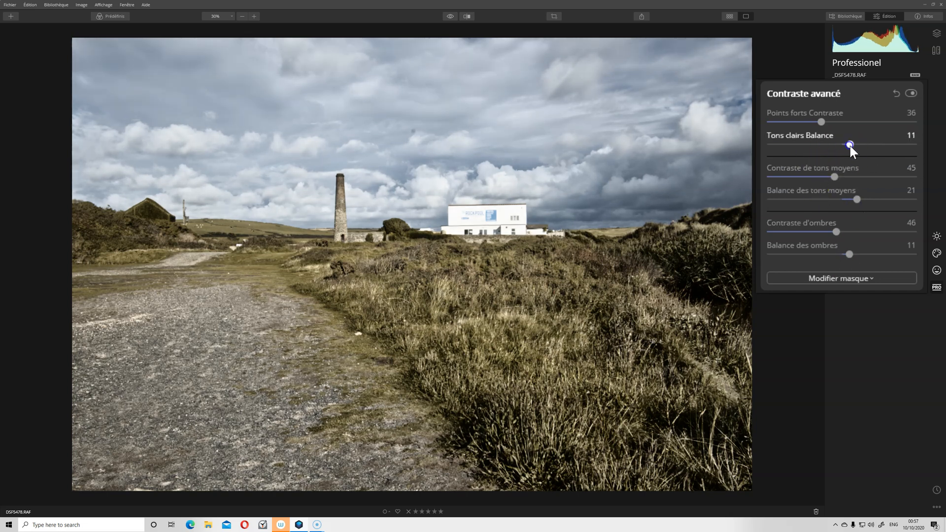
Check the photo with and without Contraste avancé, and compare the full edit with the original
left_click(911, 94)
left_click(910, 92)
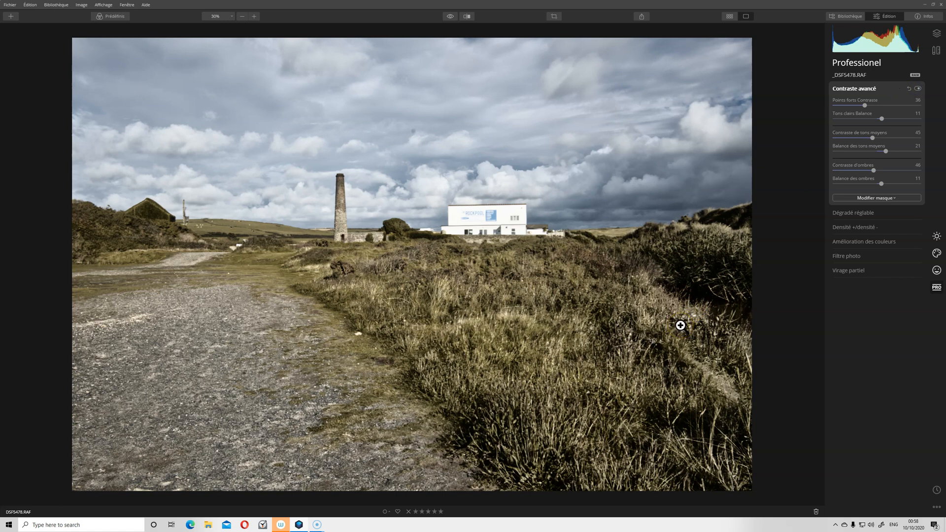
left_click(450, 16)
left_click(450, 16)
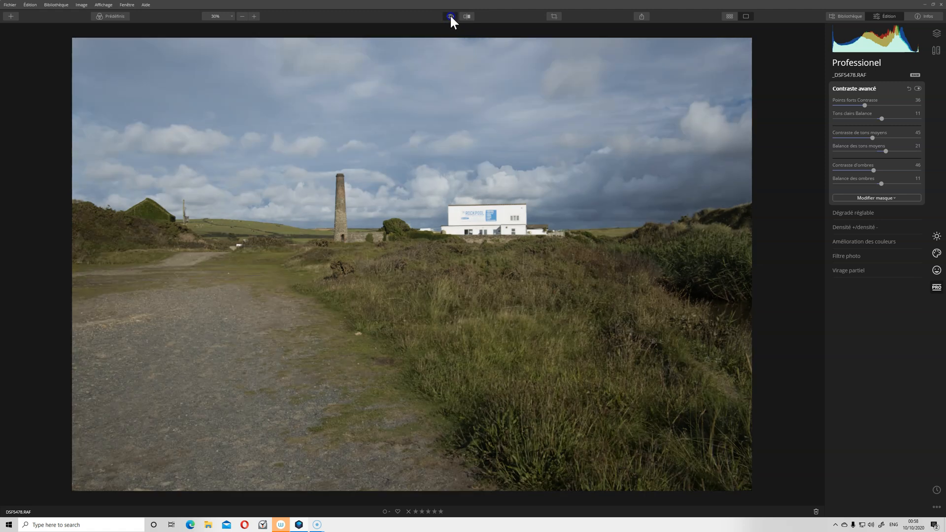
left_click(450, 15)
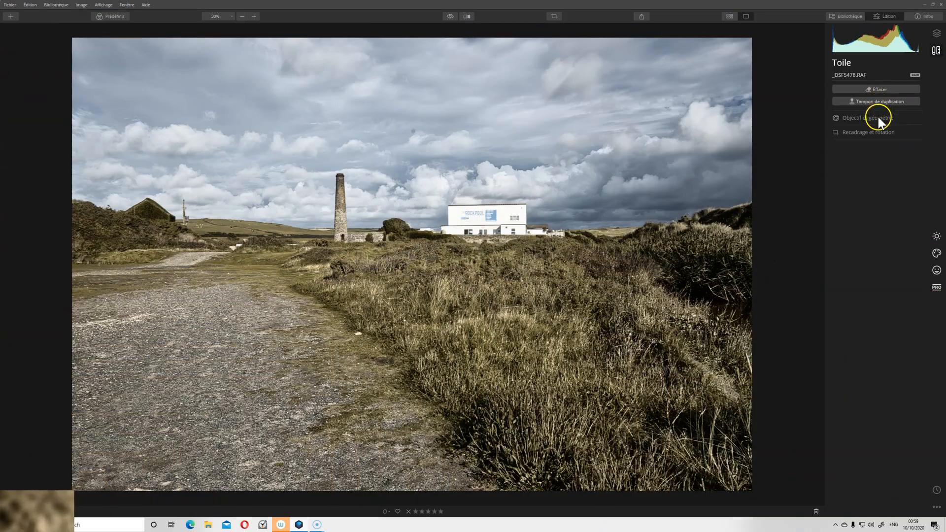
Erase the small dark spot in the sky between the chimney and the white building, and finish the erasing
left_click(878, 89)
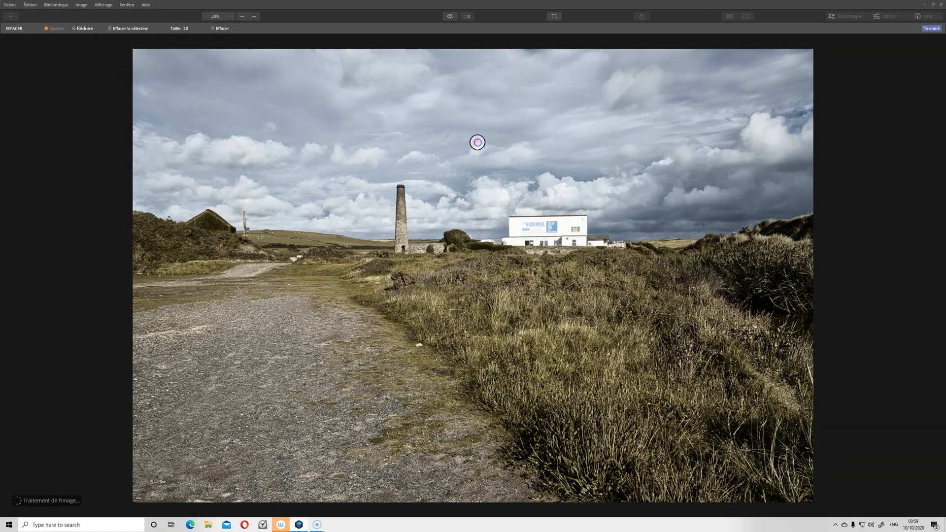
left_click(224, 30)
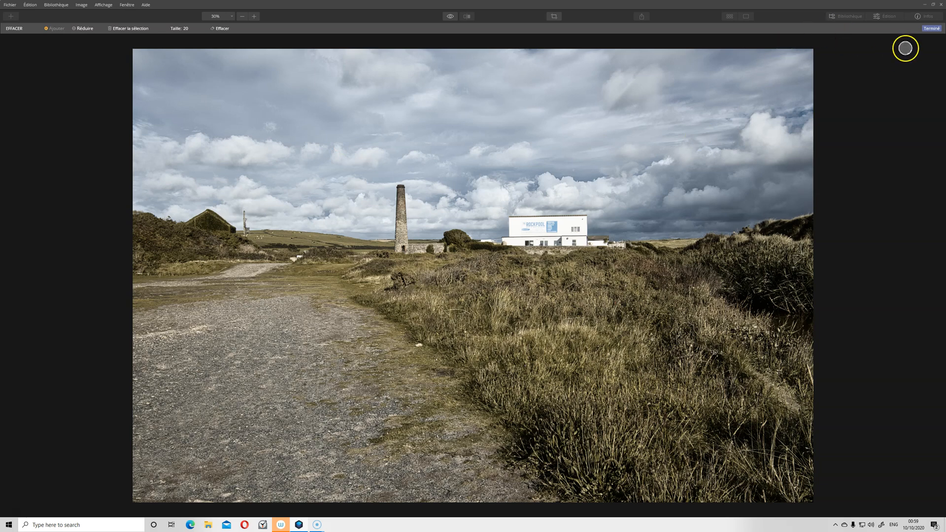
left_click(931, 29)
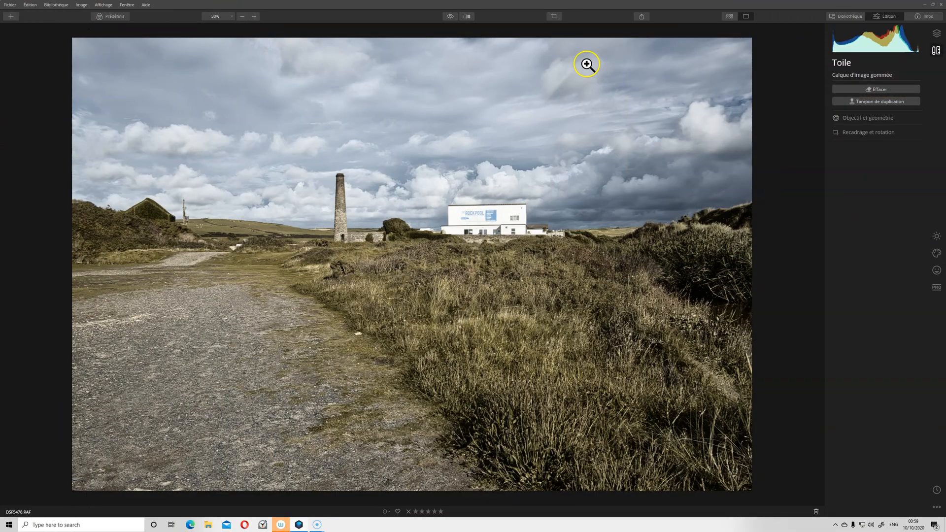
left_click_drag(450, 15, 448, 11)
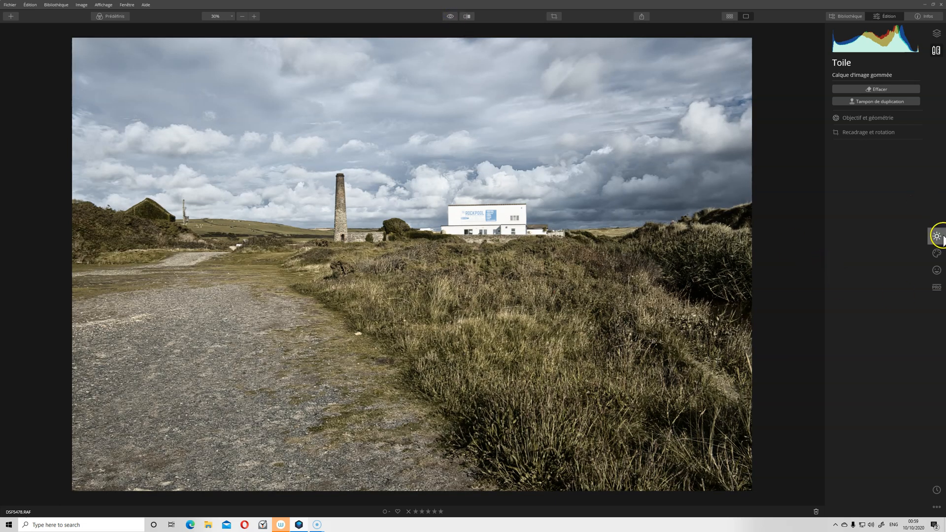
Apply the Éclat effect of type Flou artistique with Quantité 25, Luminosité -56 and Lissage 20
left_click(937, 255)
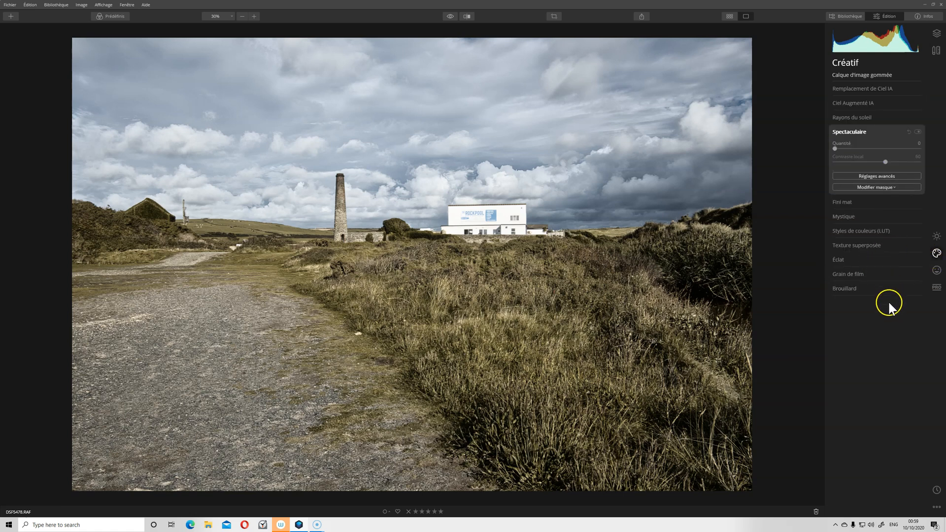
left_click(850, 259)
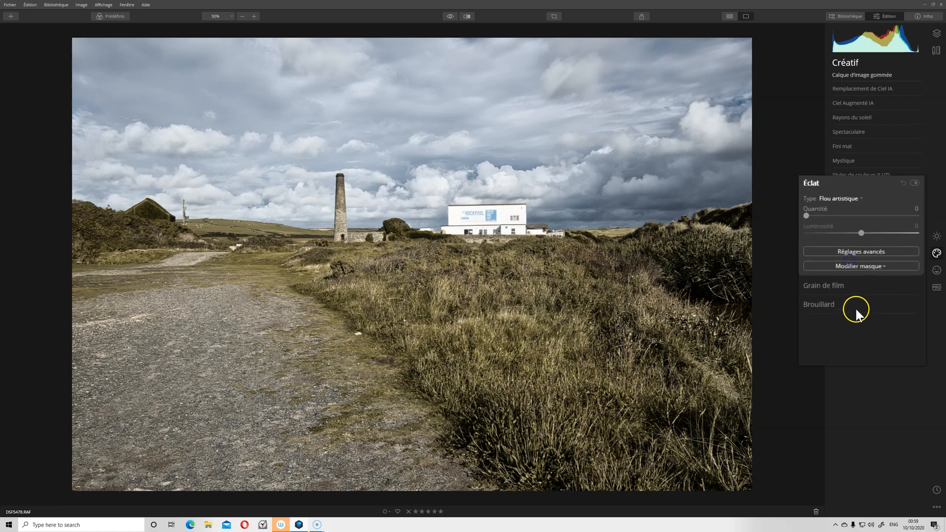
left_click_drag(827, 200, 802, 197)
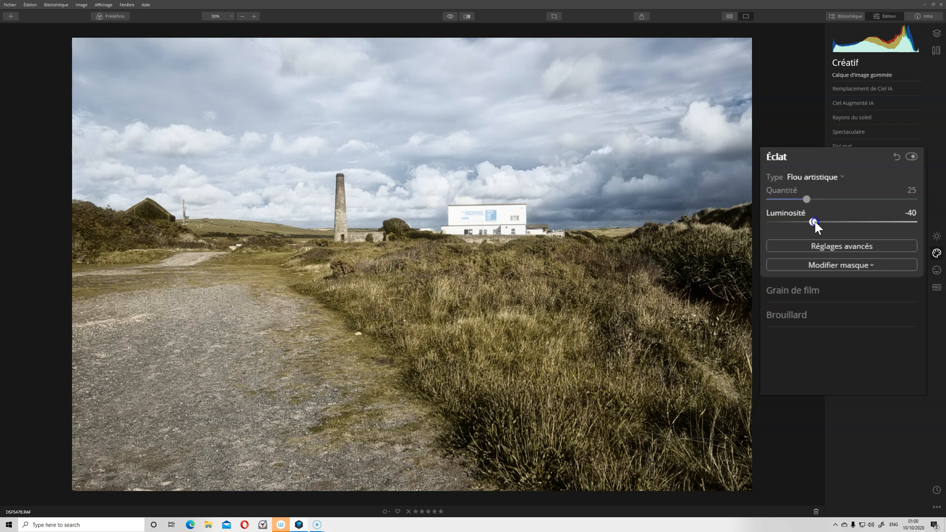
mouse_move(814, 223)
left_mouse_down()
mouse_move(844, 225)
mouse_move(794, 226)
mouse_move(802, 226)
left_mouse_up()
left_click(836, 250)
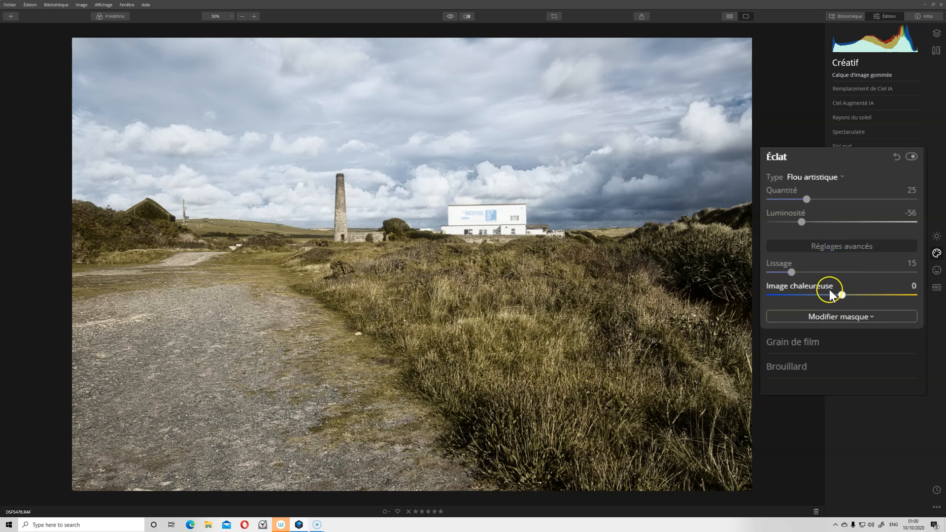
left_click_drag(819, 273, 847, 271)
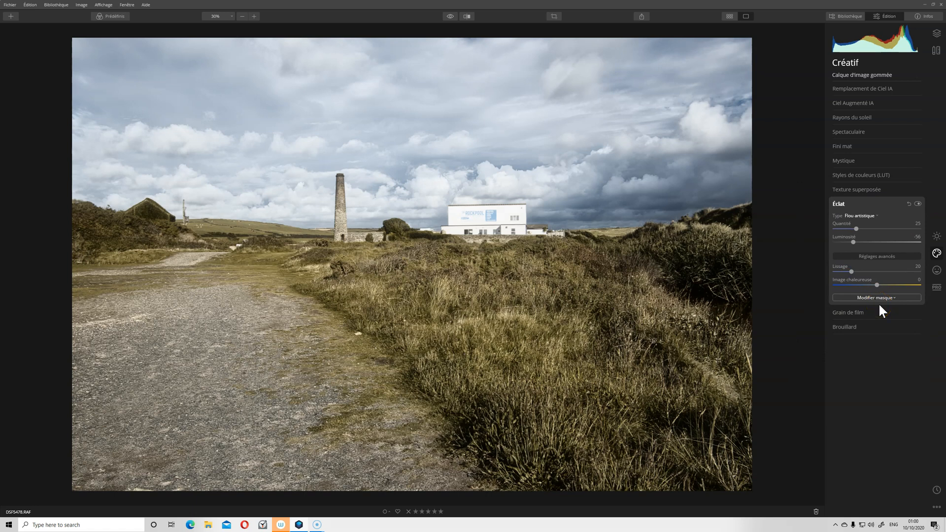
Paint with the Densité Obscurcir brush at size 100 and 13% intensity to darken the gravel path and the foreground grass
left_click(935, 299)
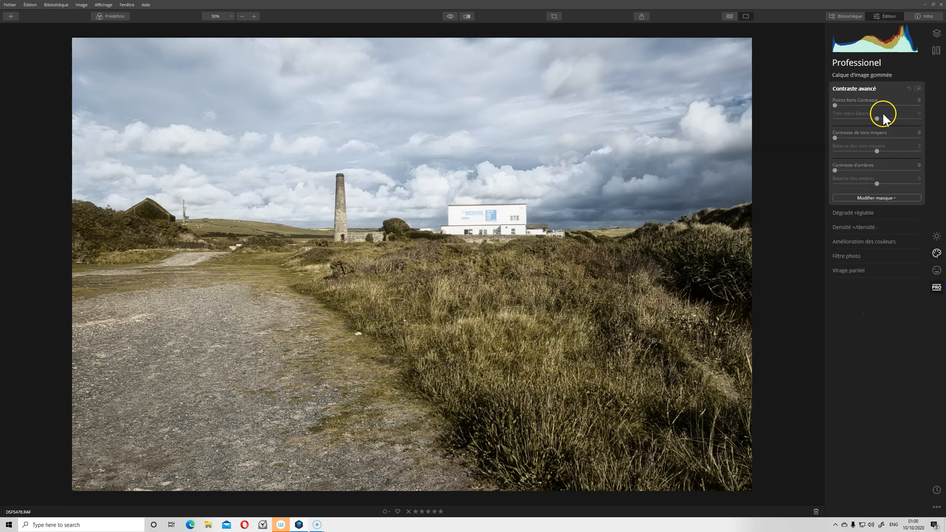
left_click(856, 227)
left_click(854, 129)
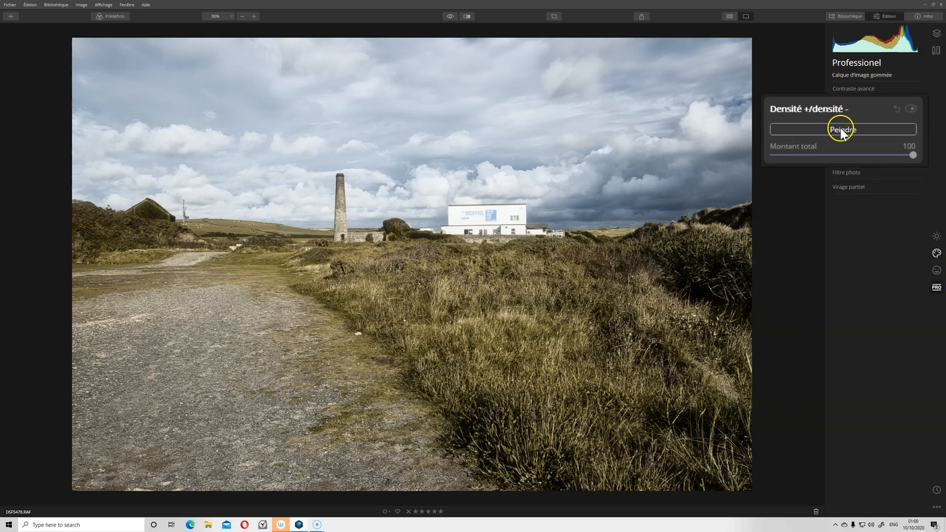
left_click(377, 29)
left_click(491, 29)
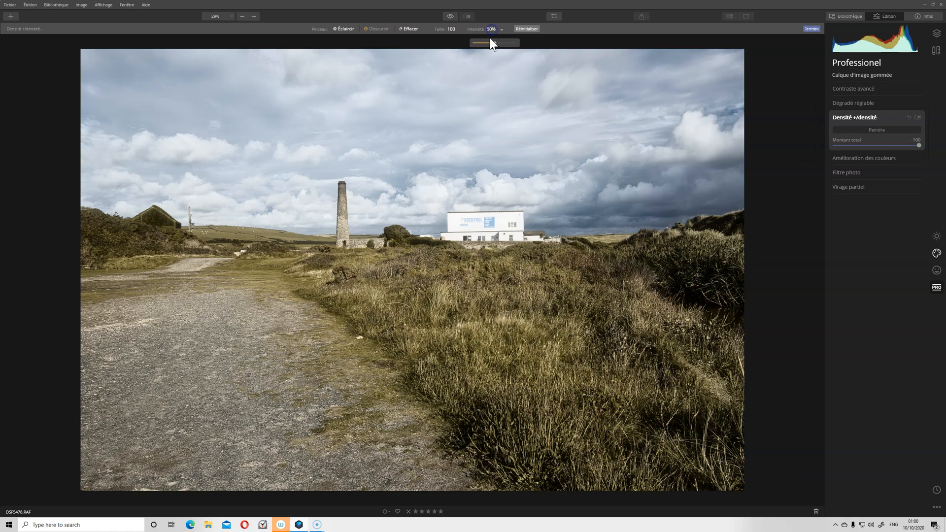
left_click_drag(481, 42, 477, 42)
mouse_move(351, 269)
left_mouse_down()
mouse_move(364, 352)
mouse_move(408, 377)
mouse_move(469, 474)
mouse_move(533, 508)
left_mouse_up()
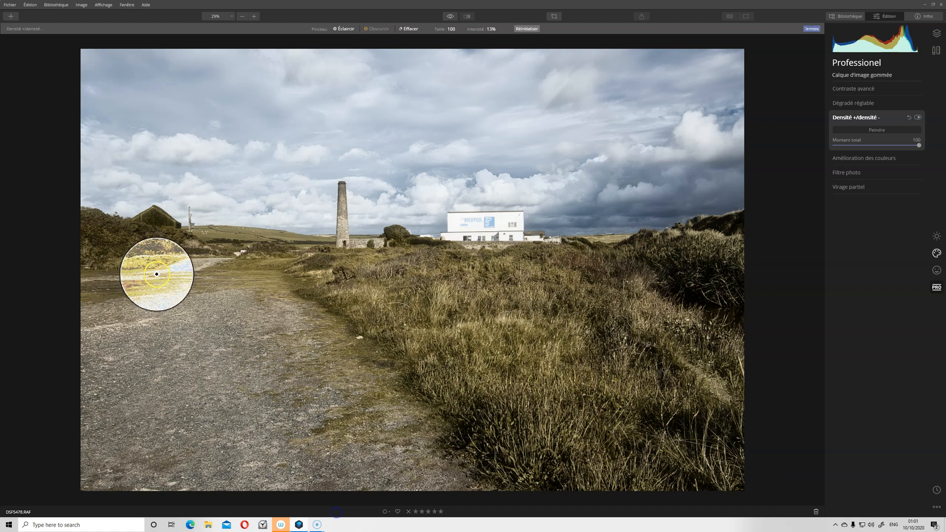
mouse_move(309, 269)
left_mouse_down()
mouse_move(203, 365)
mouse_move(132, 454)
mouse_move(205, 490)
mouse_move(224, 281)
mouse_move(237, 278)
mouse_move(306, 371)
left_mouse_up()
Reduce the Obscurcir brush to size 64 and darken parts of the grass and the clouds across the upper sky
scroll(395, 344, "down", 7)
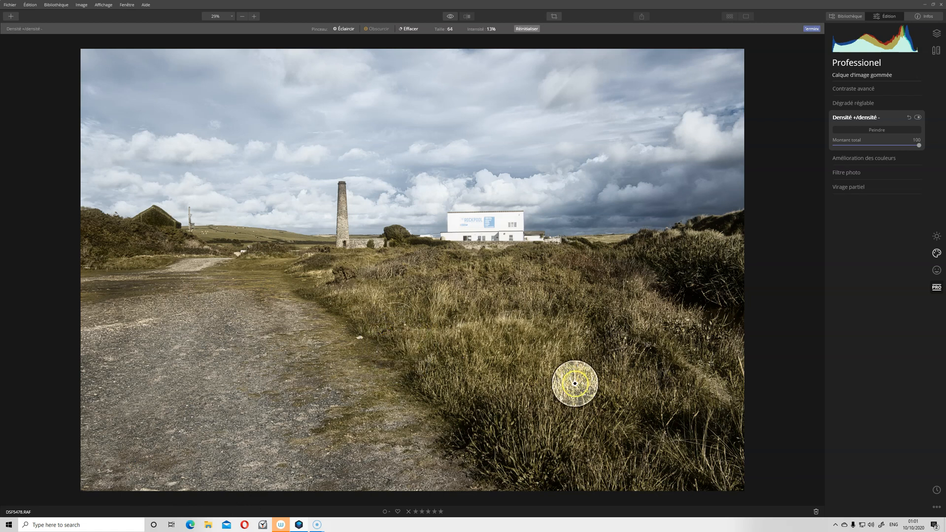
mouse_move(461, 332)
left_mouse_down()
mouse_move(628, 424)
mouse_move(678, 423)
mouse_move(714, 467)
mouse_move(436, 297)
mouse_move(453, 290)
mouse_move(415, 268)
mouse_move(612, 294)
mouse_move(522, 273)
mouse_move(614, 285)
mouse_move(657, 305)
mouse_move(726, 313)
mouse_move(729, 365)
mouse_move(689, 271)
mouse_move(657, 258)
mouse_move(719, 299)
mouse_move(697, 240)
mouse_move(741, 272)
mouse_move(502, 344)
mouse_move(377, 256)
mouse_move(344, 264)
mouse_move(419, 266)
mouse_move(469, 284)
mouse_move(211, 243)
mouse_move(263, 258)
mouse_move(121, 240)
mouse_move(144, 252)
mouse_move(120, 249)
mouse_move(250, 308)
mouse_move(671, 304)
mouse_move(652, 306)
mouse_move(544, 170)
mouse_move(615, 252)
mouse_move(552, 171)
mouse_move(597, 213)
mouse_move(625, 205)
mouse_move(598, 195)
mouse_move(719, 172)
mouse_move(586, 289)
mouse_move(409, 200)
mouse_move(362, 204)
mouse_move(413, 205)
mouse_move(415, 229)
mouse_move(334, 243)
mouse_move(180, 197)
left_mouse_up()
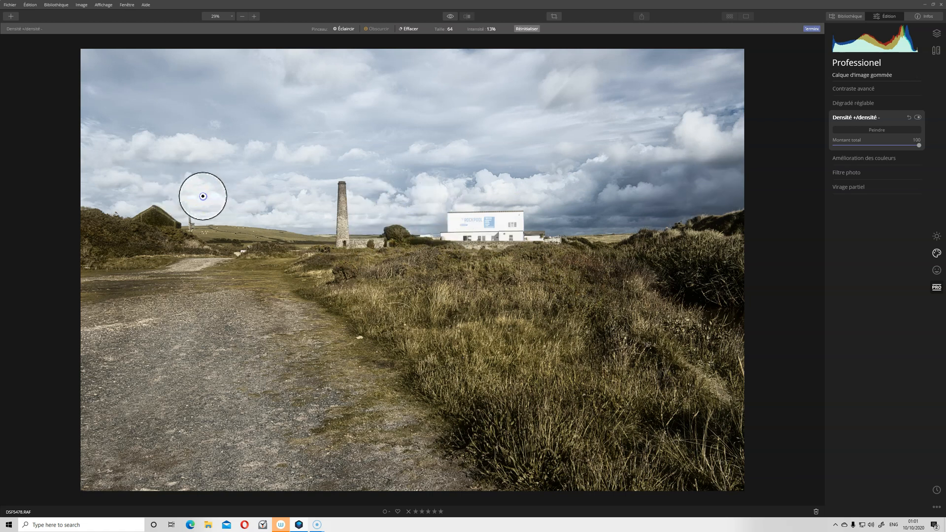
left_click(101, 169)
left_click(165, 188)
left_click(102, 149)
left_click(159, 152)
left_click(238, 152)
left_click(329, 125)
left_click(298, 76)
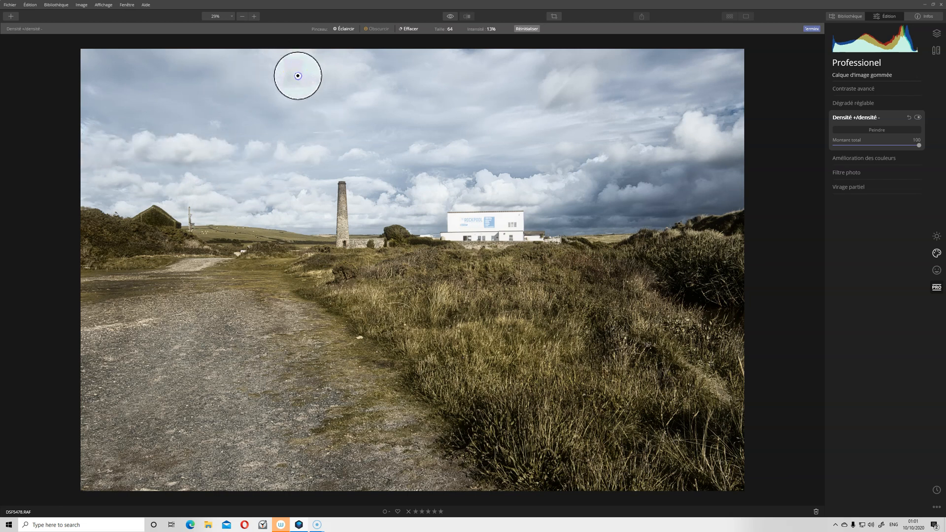
left_click(363, 89)
left_click(354, 91)
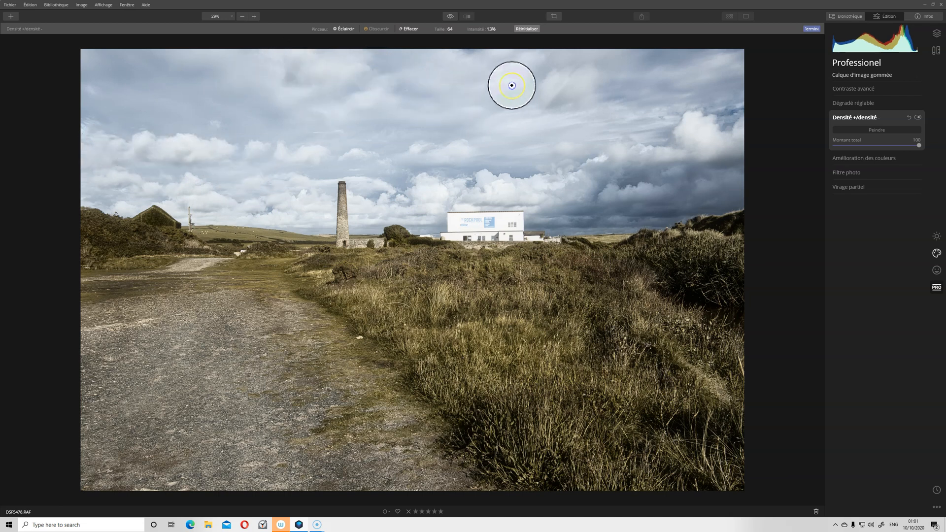
left_click(548, 82)
left_click(570, 66)
left_click(560, 99)
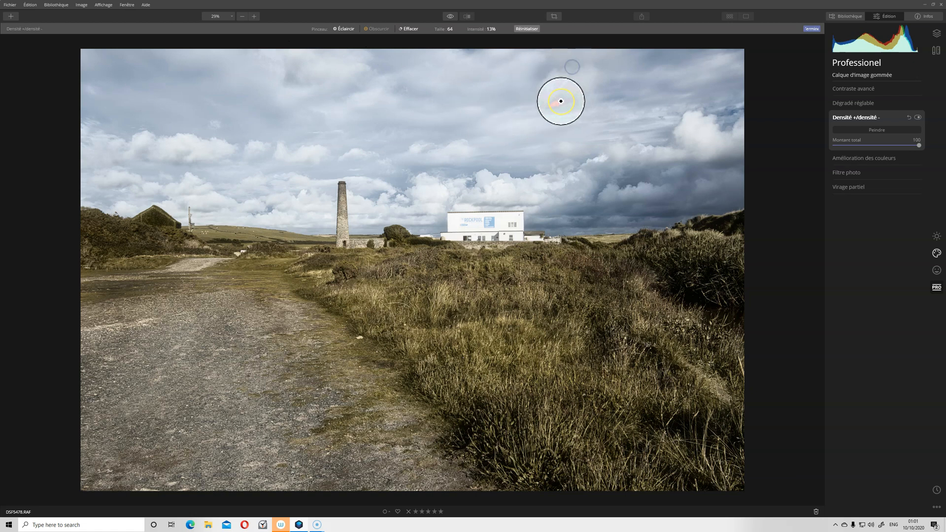
left_click(643, 90)
left_click(655, 120)
mouse_move(655, 121)
left_mouse_down()
mouse_move(656, 97)
mouse_move(756, 83)
left_mouse_up()
mouse_move(742, 114)
left_mouse_down()
mouse_move(723, 139)
mouse_move(700, 145)
mouse_move(685, 125)
mouse_move(666, 142)
mouse_move(681, 119)
mouse_move(751, 111)
left_mouse_up()
Darken the lower clouds and the strip along the horizon behind the chimney and the white building
mouse_move(679, 171)
left_mouse_down()
mouse_move(667, 145)
mouse_move(633, 140)
mouse_move(546, 170)
mouse_move(564, 173)
mouse_move(481, 187)
left_mouse_up()
mouse_move(416, 178)
left_mouse_down()
mouse_move(365, 213)
mouse_move(173, 188)
mouse_move(90, 159)
left_mouse_up()
left_click_drag(429, 249, 587, 250)
left_click_drag(422, 197, 660, 169)
left_click_drag(346, 206, 457, 187)
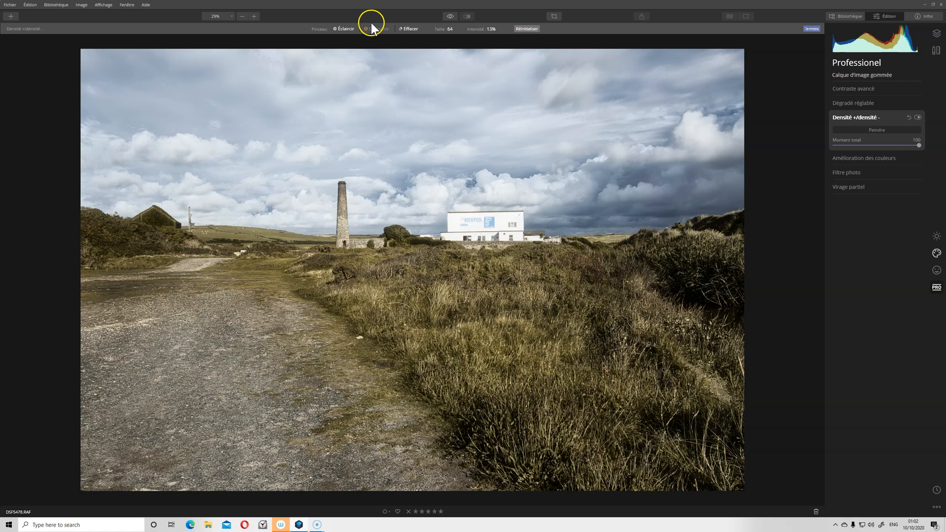
Switch to the Éclaircir brush and lighten patches of the upper sky and the grass field
left_click(343, 29)
left_click_drag(398, 65, 399, 67)
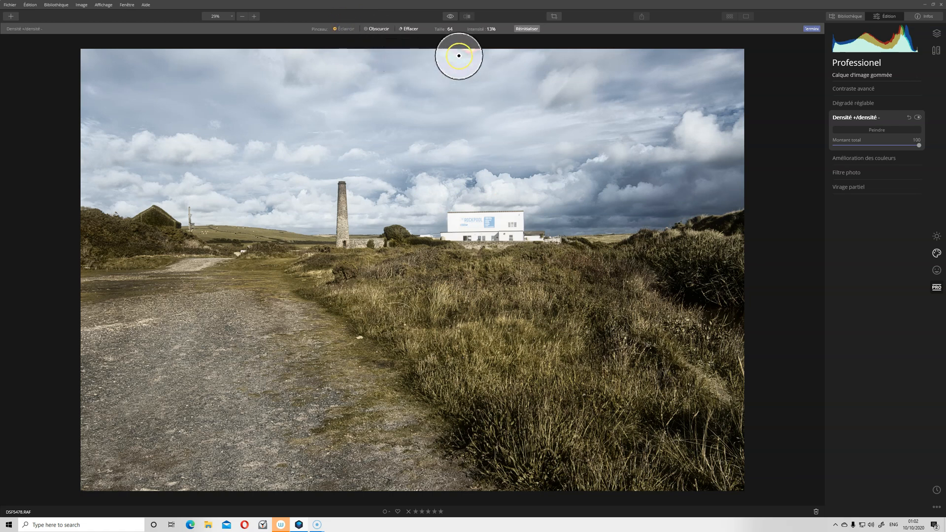
mouse_move(487, 288)
left_mouse_down()
mouse_move(489, 337)
mouse_move(466, 300)
mouse_move(449, 299)
mouse_move(442, 325)
mouse_move(448, 292)
mouse_move(463, 308)
mouse_move(511, 289)
mouse_move(548, 312)
mouse_move(530, 368)
mouse_move(471, 337)
mouse_move(519, 324)
mouse_move(539, 337)
left_mouse_up()
mouse_move(359, 327)
left_mouse_down()
mouse_move(347, 305)
mouse_move(368, 299)
mouse_move(398, 310)
left_mouse_up()
mouse_move(642, 324)
left_mouse_down()
mouse_move(645, 275)
mouse_move(646, 311)
mouse_move(663, 347)
mouse_move(687, 257)
mouse_move(659, 242)
mouse_move(682, 233)
mouse_move(761, 258)
left_mouse_up()
mouse_move(541, 374)
left_mouse_down()
mouse_move(546, 360)
mouse_move(547, 386)
left_mouse_up()
mouse_move(594, 408)
left_mouse_down()
mouse_move(619, 357)
mouse_move(619, 396)
left_mouse_up()
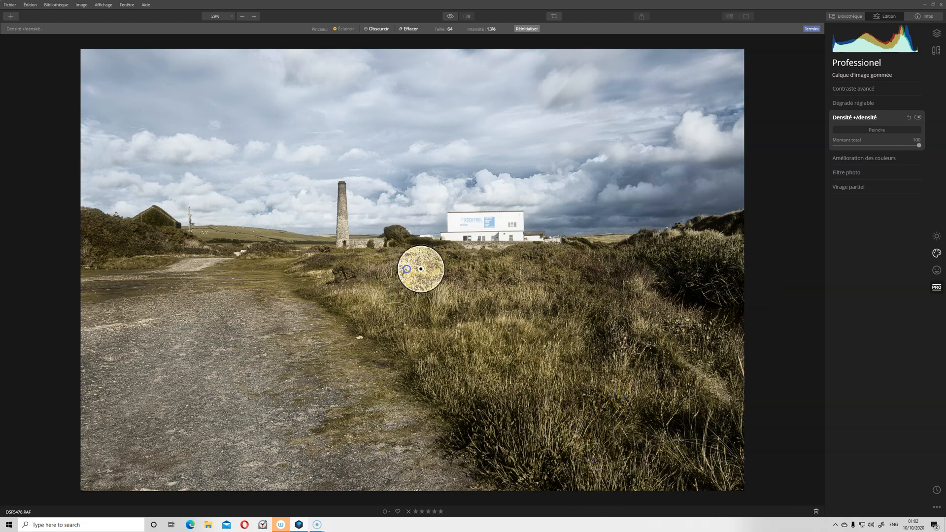
Lighten the path's grassy edge, the distant hills and the far end of the path, and enlarge the brush to 124
mouse_move(328, 275)
left_mouse_down()
mouse_move(297, 272)
mouse_move(302, 256)
mouse_move(315, 259)
left_mouse_up()
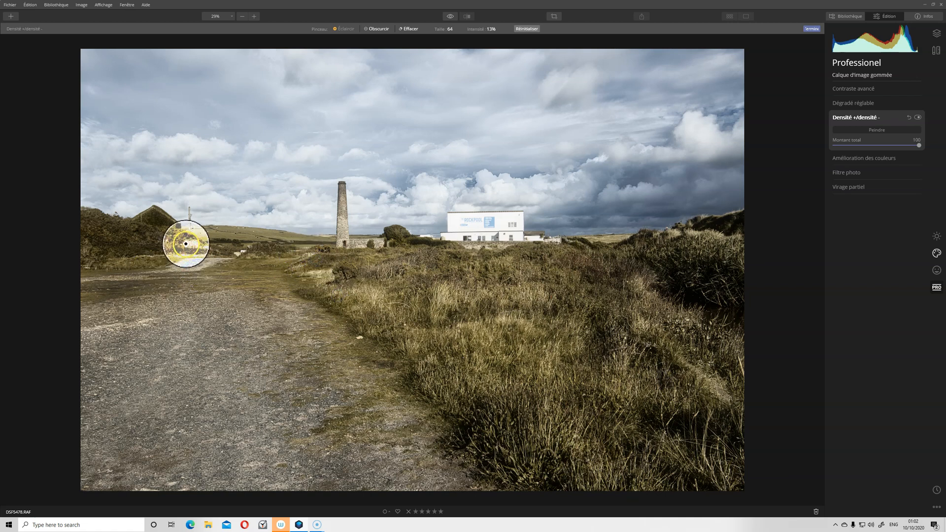
mouse_move(211, 237)
left_mouse_down()
mouse_move(271, 246)
mouse_move(271, 257)
mouse_move(222, 236)
mouse_move(283, 243)
left_mouse_up()
mouse_move(243, 268)
left_mouse_down()
mouse_move(178, 278)
mouse_move(306, 264)
mouse_move(320, 237)
left_mouse_up()
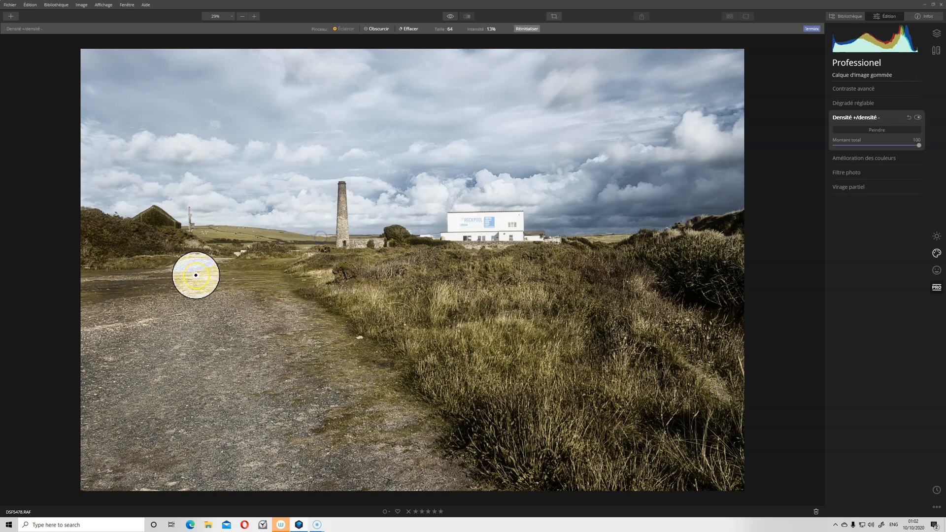
mouse_move(144, 238)
left_mouse_down()
mouse_move(162, 259)
mouse_move(171, 300)
mouse_move(98, 273)
mouse_move(105, 283)
mouse_move(167, 284)
left_mouse_up()
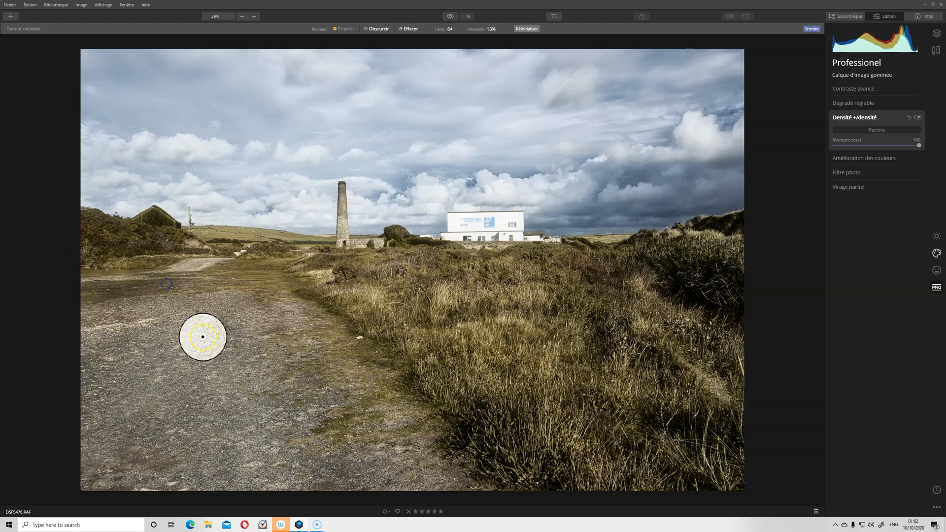
scroll(244, 407, "up", 6)
scroll(234, 402, "up", 4)
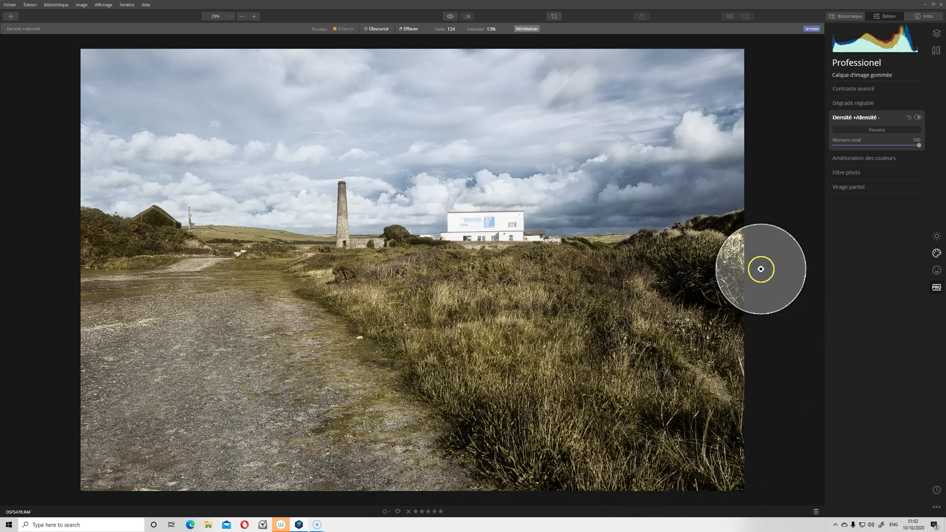
Finish the Densité painting and check the photo with and without it
left_click(812, 29)
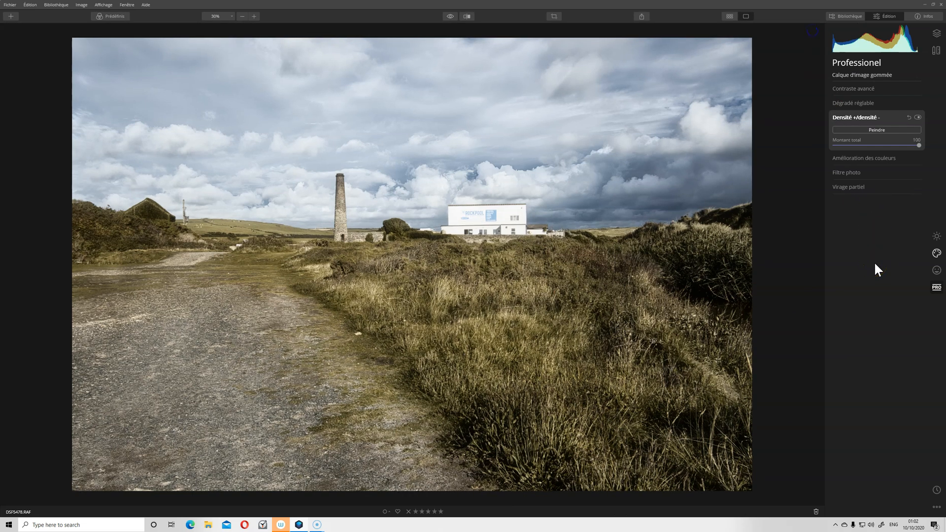
left_click(913, 108)
left_click(912, 109)
Add a dark Vignetage with Quantité -68, Taille 10 and Progressivité 100
left_click(937, 236)
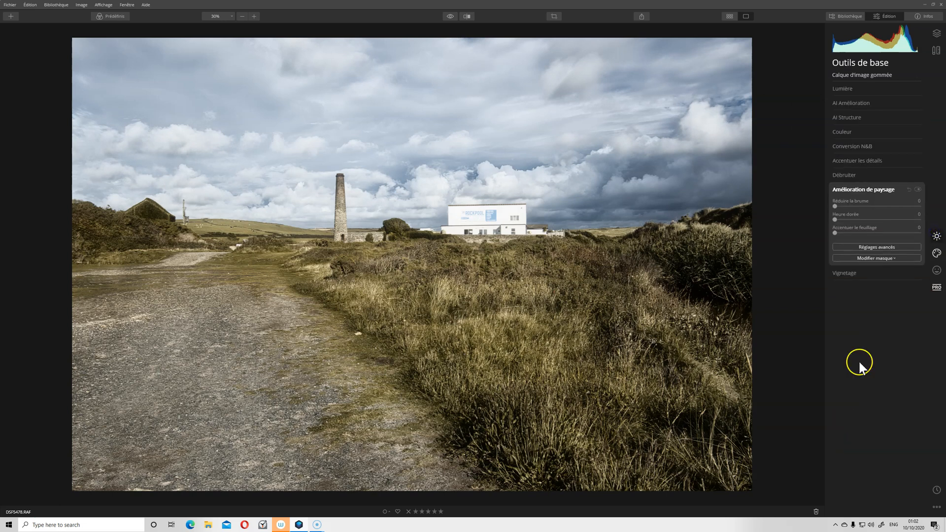
left_click(857, 274)
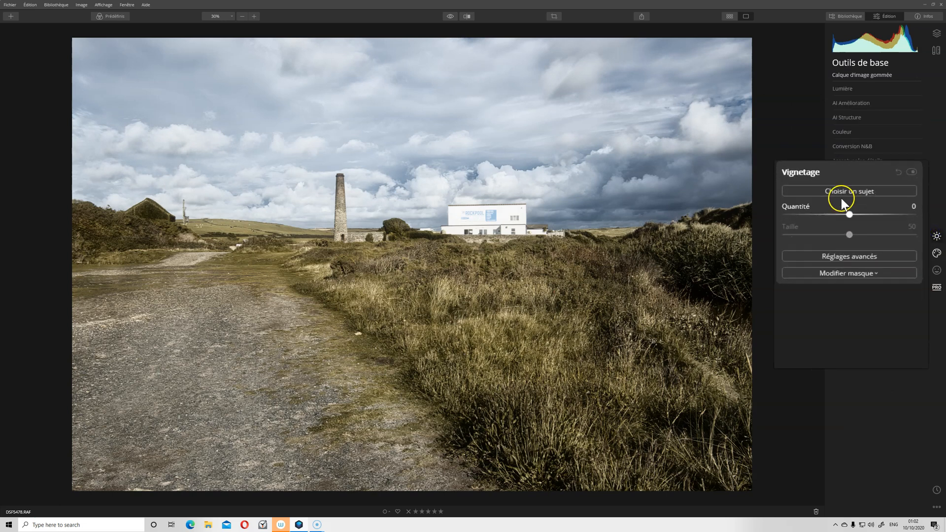
left_click(842, 325)
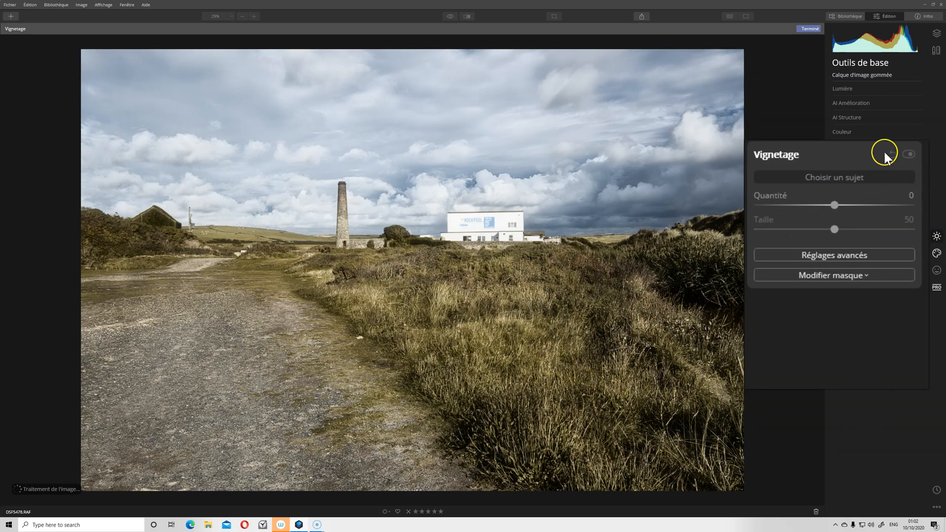
left_click(788, 206)
left_click(777, 230)
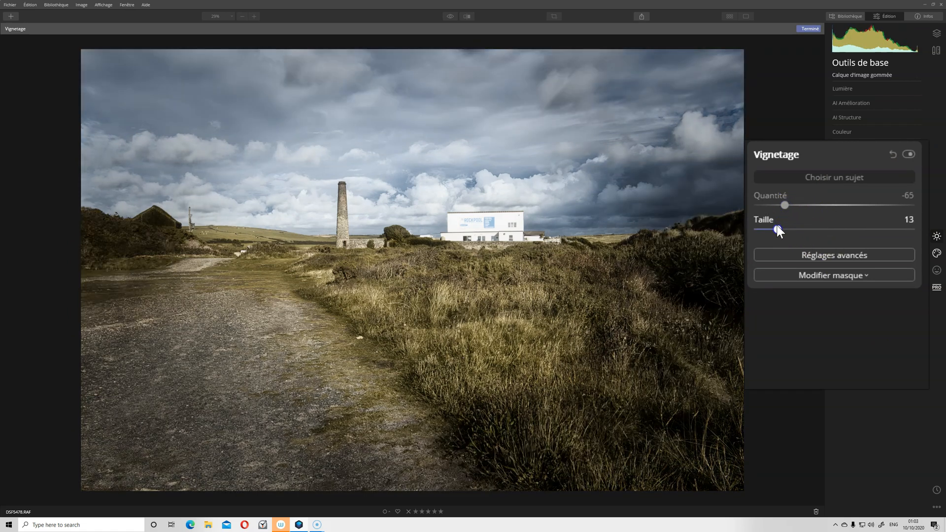
left_click(844, 255)
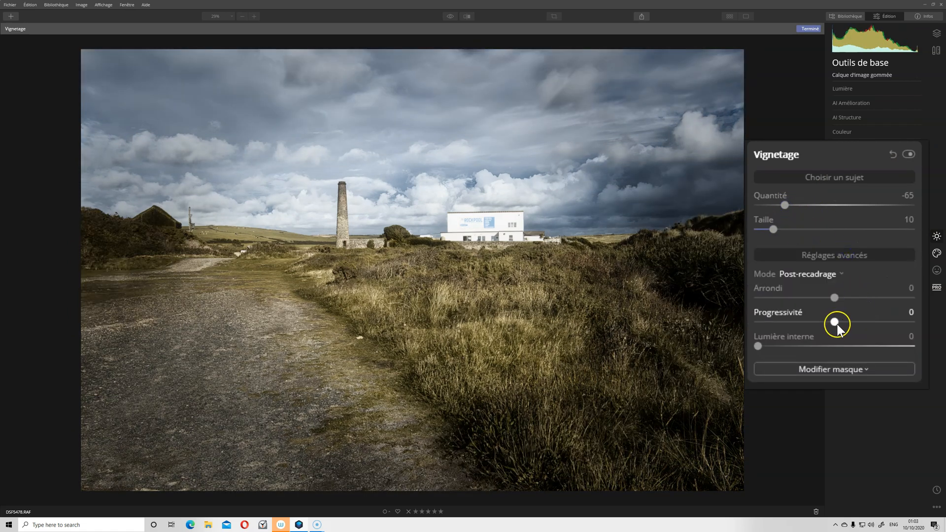
left_click_drag(840, 326, 935, 300)
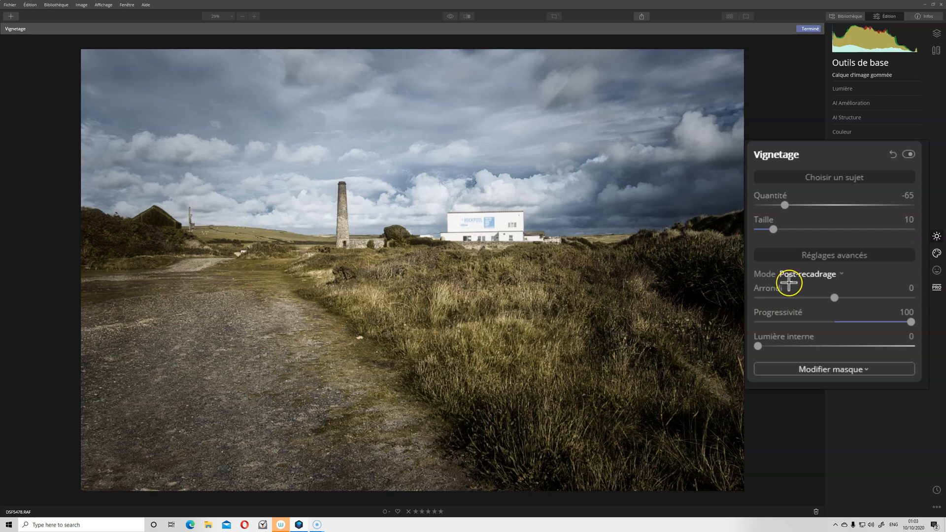
mouse_move(782, 205)
left_mouse_down()
mouse_move(806, 205)
mouse_move(782, 205)
left_mouse_up()
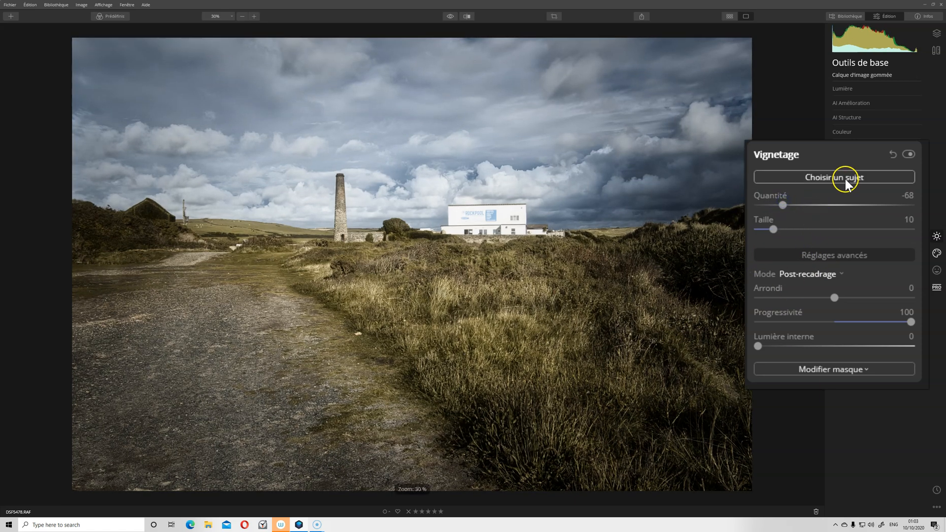
Centre the vignette on the vegetation just below the white building, set its Quantité to -59 and finish the subject selection
left_click(843, 180)
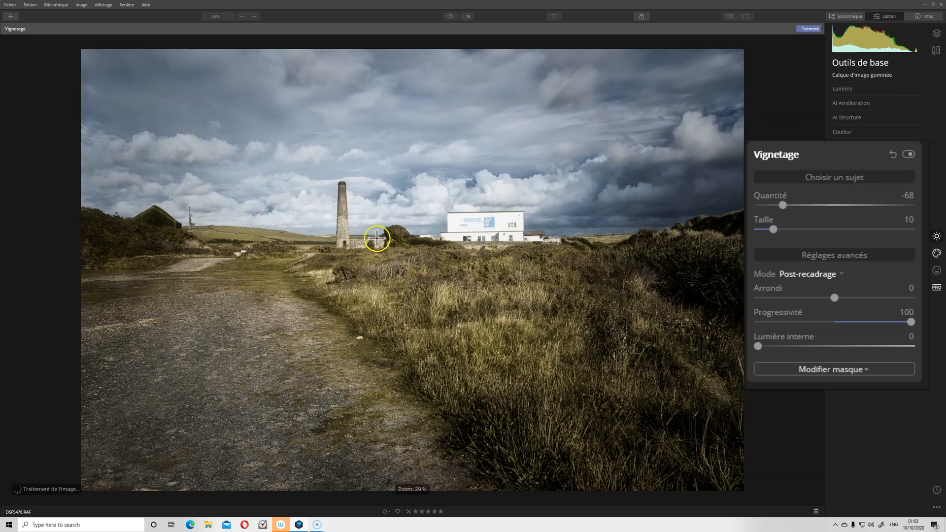
left_click(422, 272)
left_click(435, 258)
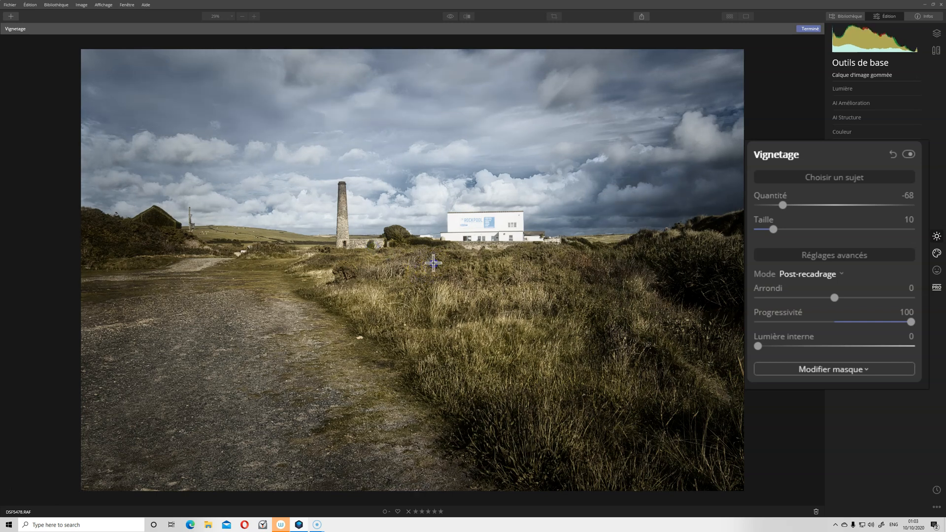
left_click_drag(780, 203, 789, 206)
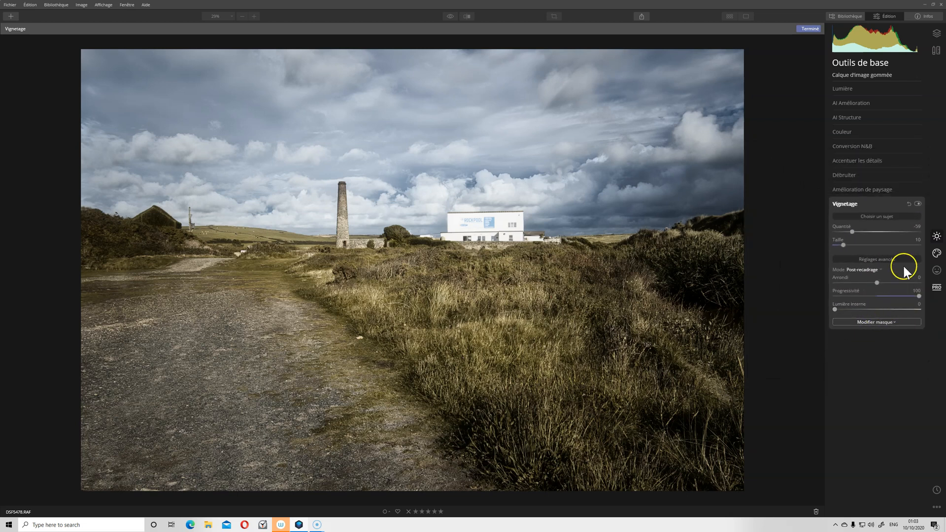
left_click(810, 28)
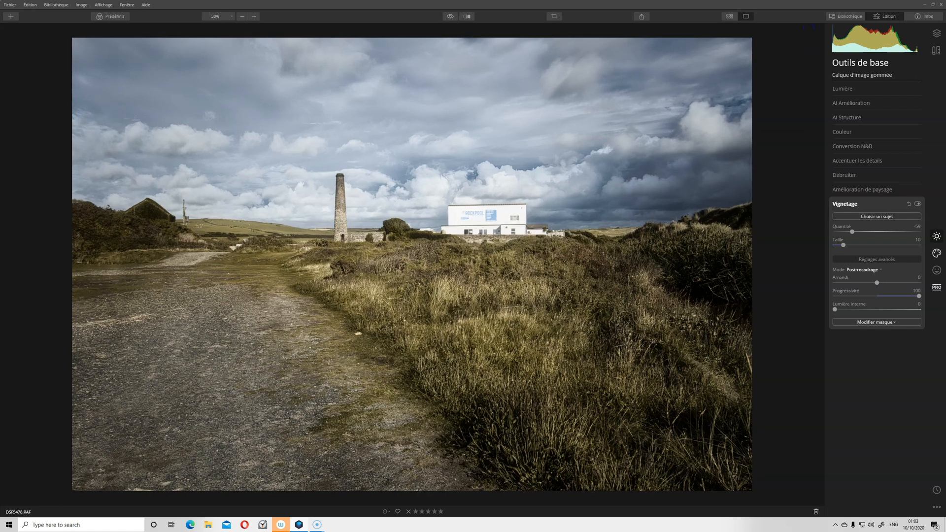
Adjust the colours by lowering Saturation to about -26 and raising Vibrance to about 38
left_click(860, 132)
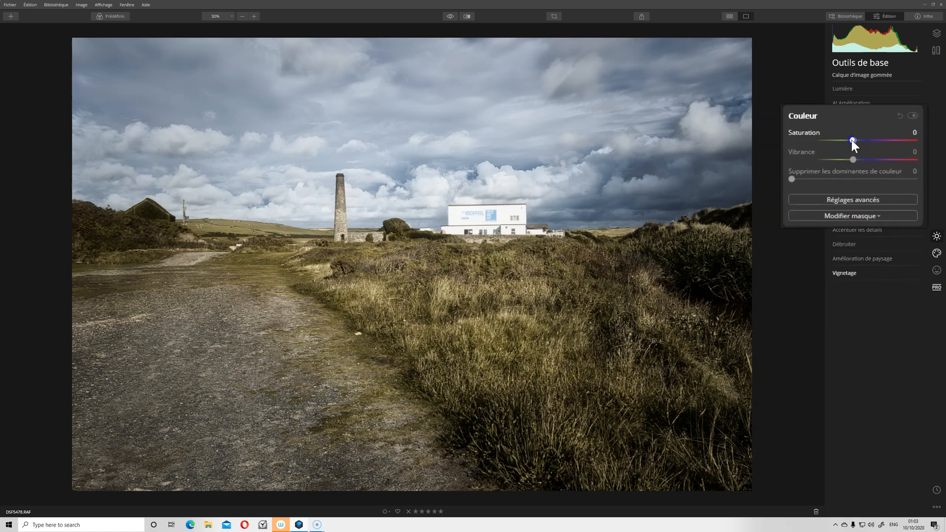
left_click_drag(837, 139, 809, 138)
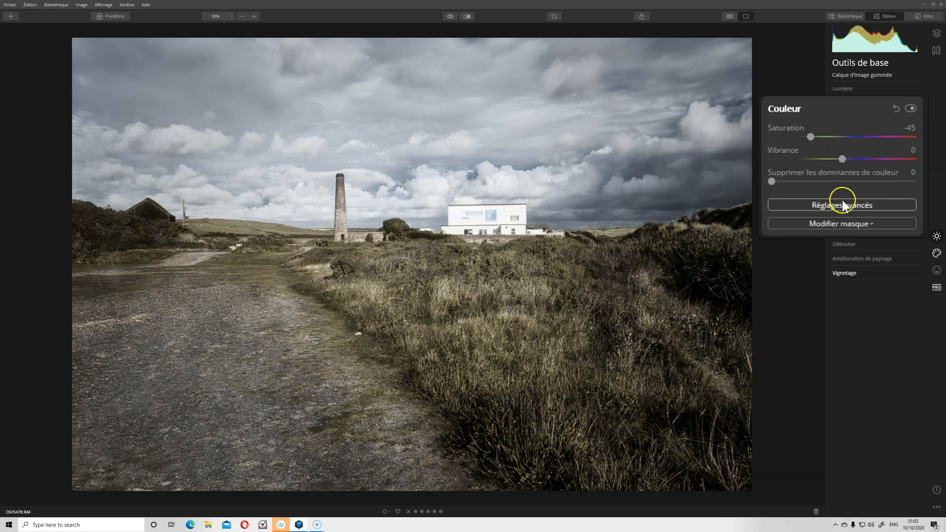
left_click_drag(839, 158, 869, 159)
left_click_drag(814, 137, 826, 138)
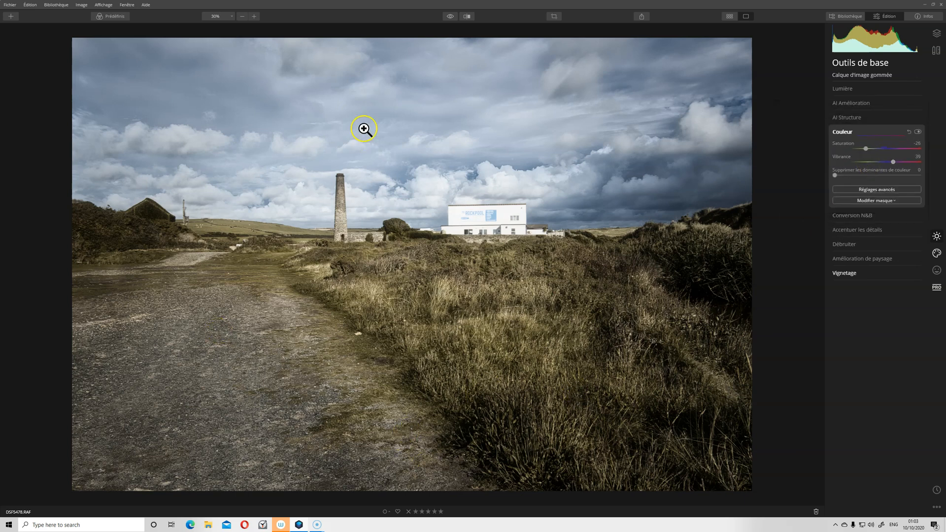
Compare the fully edited photo with the original several times
left_click(448, 17)
left_click(448, 16)
left_click(449, 16)
left_click(449, 17)
left_click(448, 16)
left_click(849, 89)
left_click(853, 90)
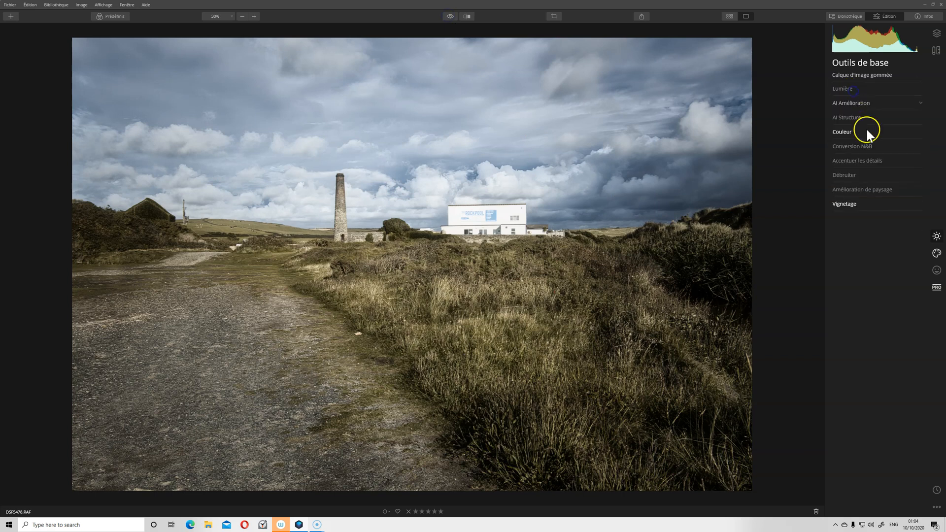
left_click(855, 103)
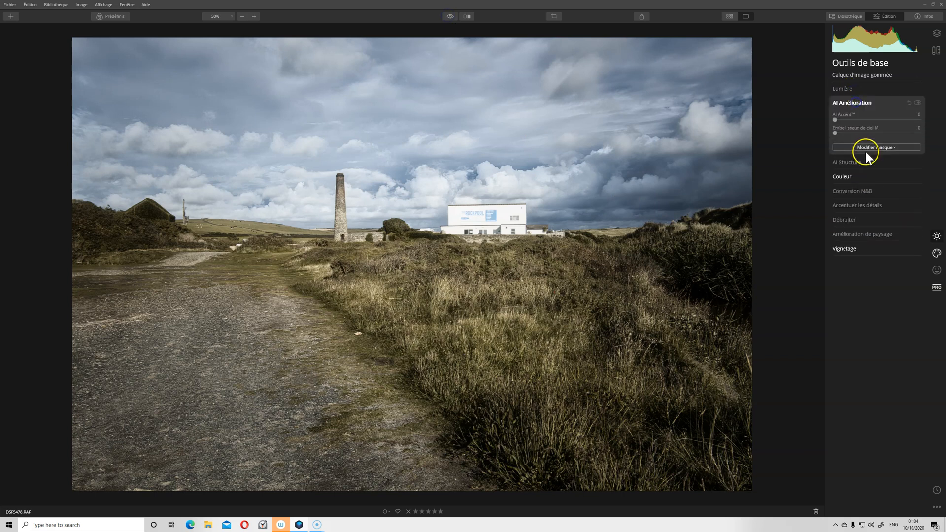
left_click(844, 102)
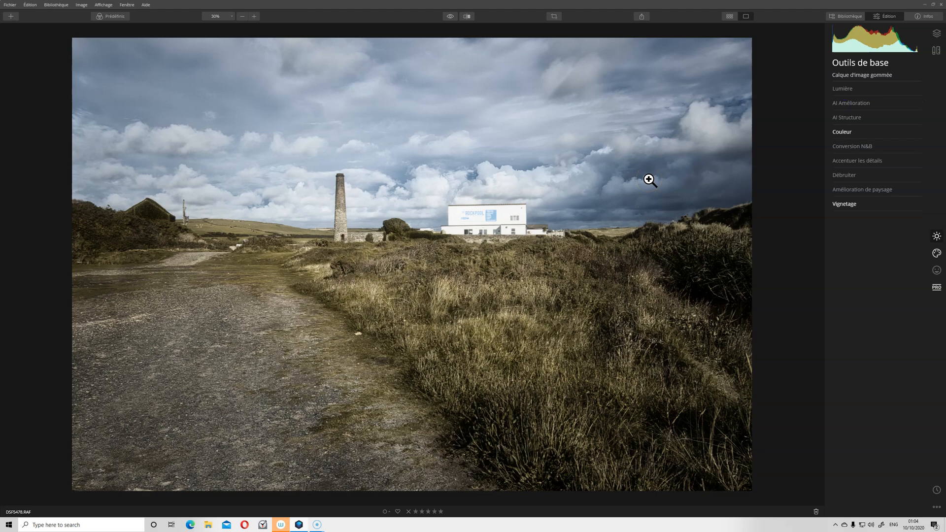